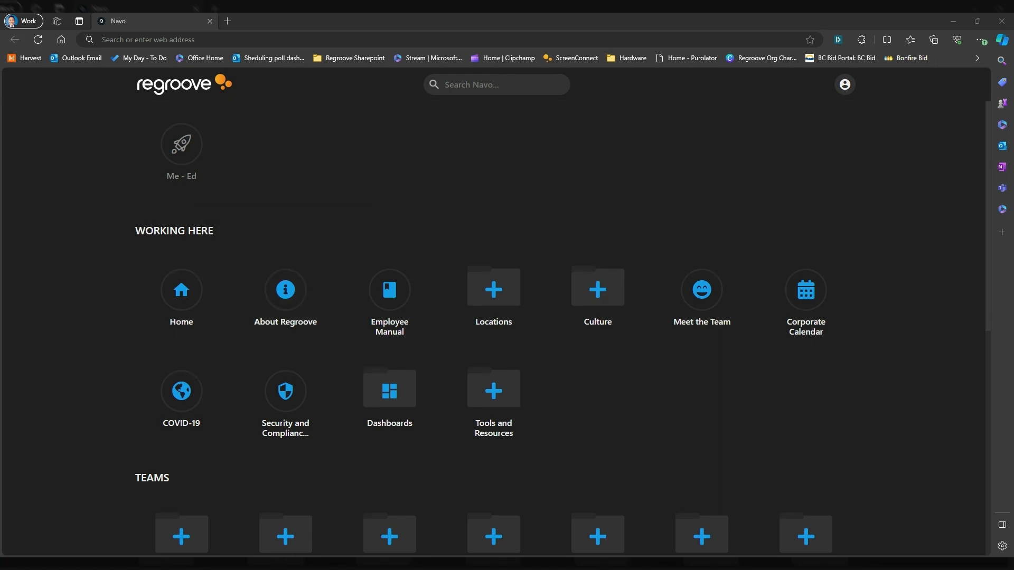
Go to the Microsoft 365 admin center and open the Security admin center under Admin centers
key("ctrl+l")
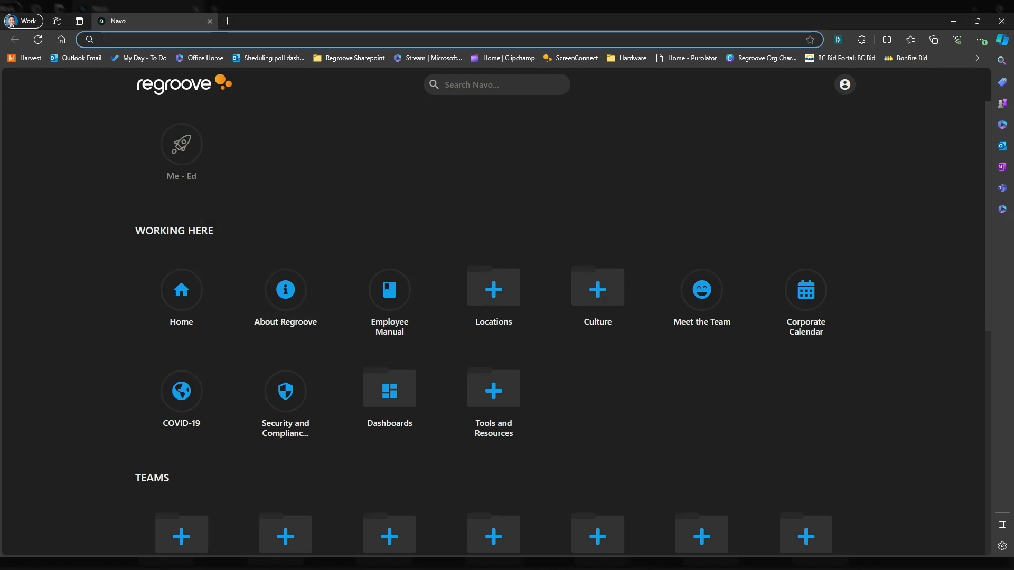
type("ad")
key("Return")
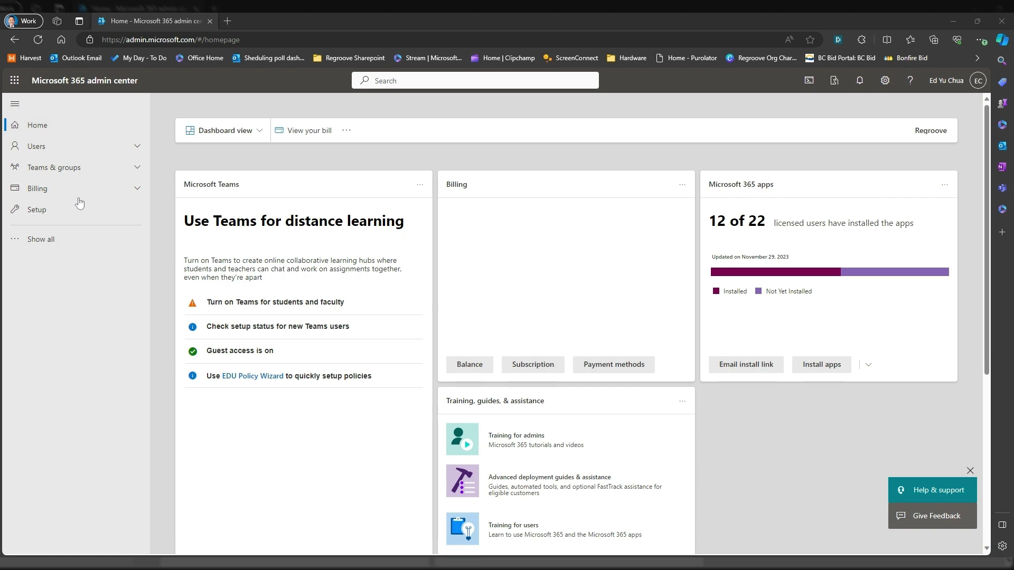
left_click(54, 241)
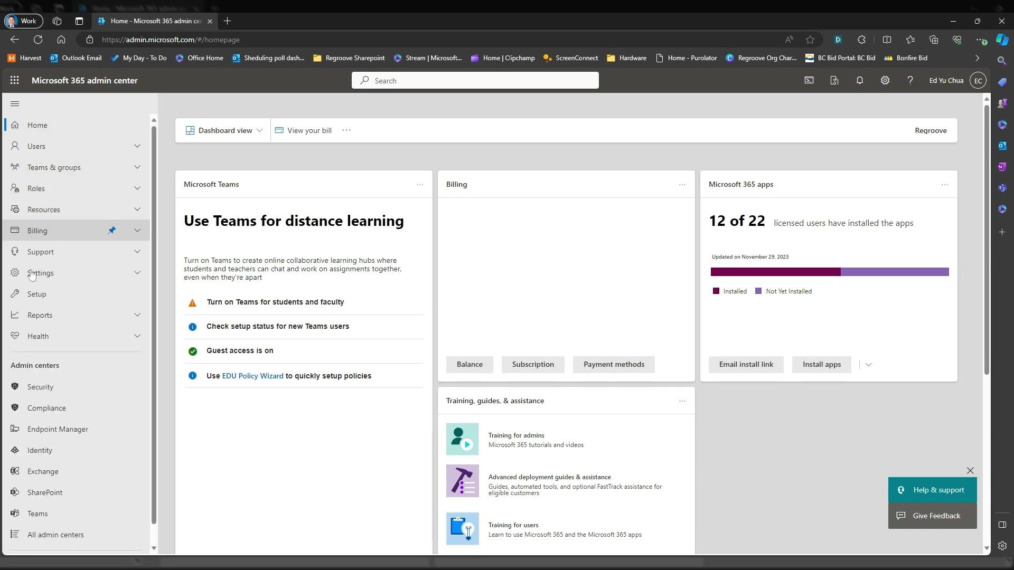
left_click(49, 389)
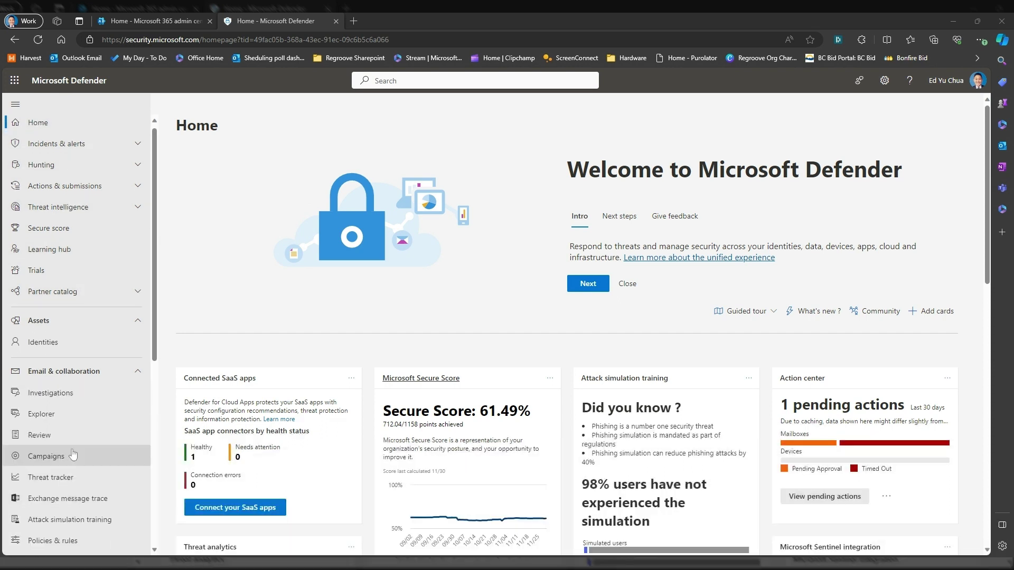
Open Email & collaboration > Attack simulation training and start a new simulation
scroll(72, 455, "down", 1)
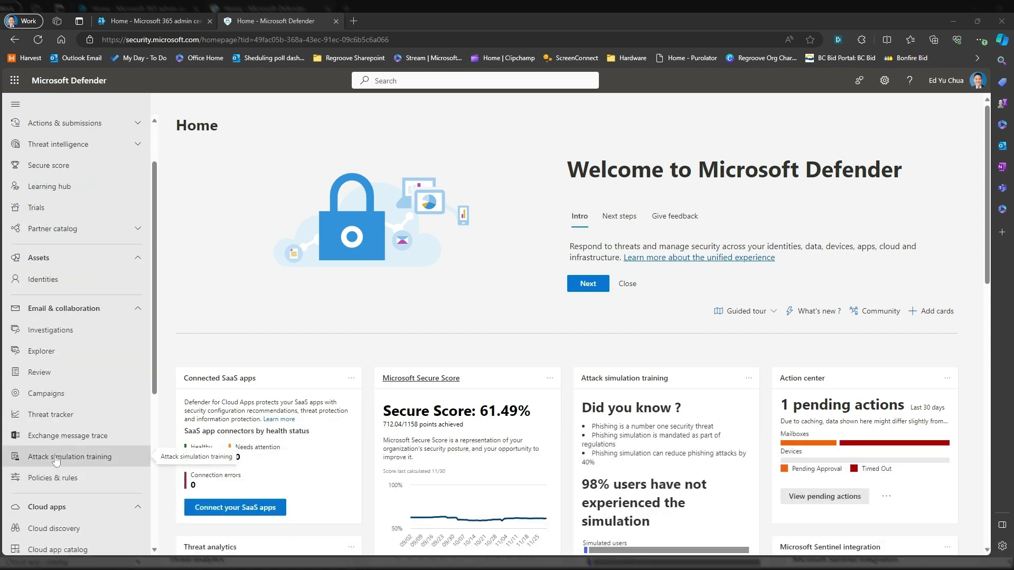
left_click(57, 458)
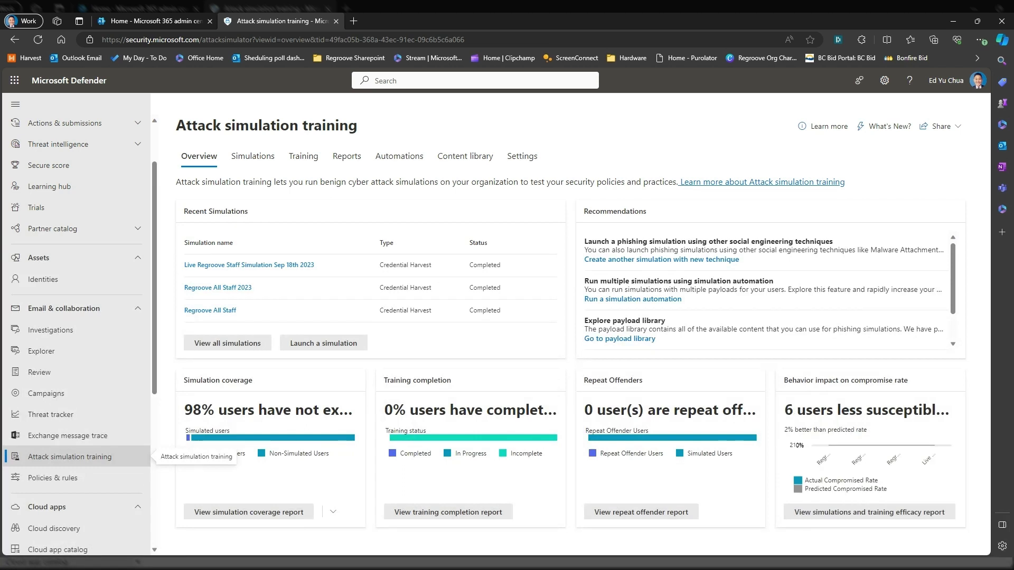
scroll(76, 328, "down", 1)
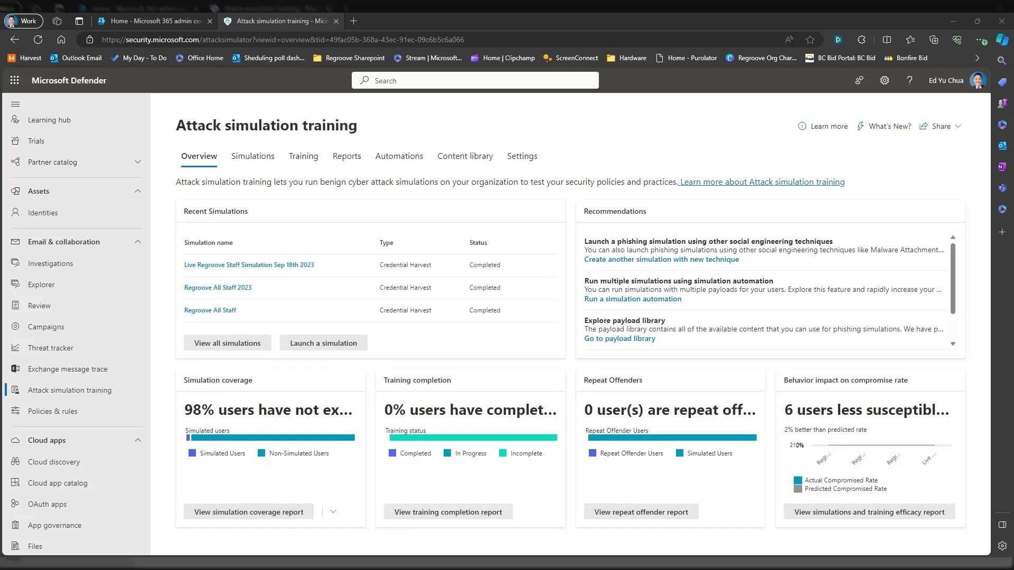
left_click(332, 344)
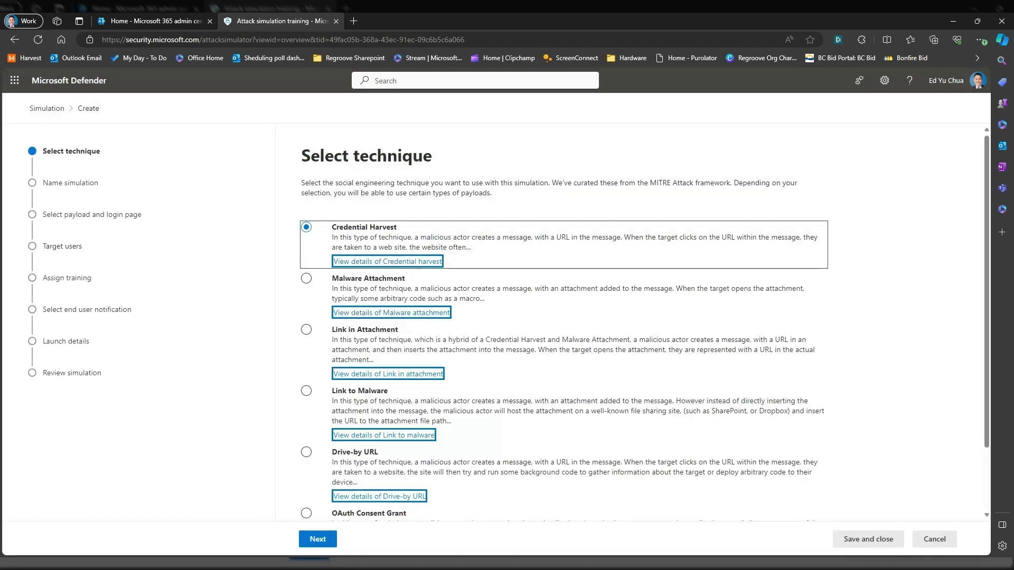
Keep Credential Harvest as the technique and name the simulation 'Test simulation'
left_click(315, 539)
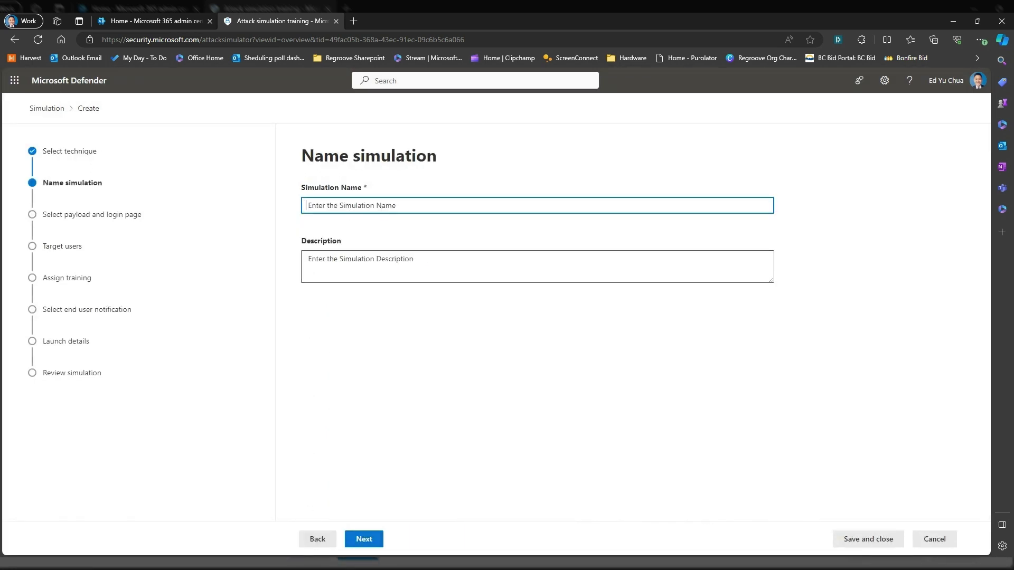
type("Test simulation")
left_click(360, 537)
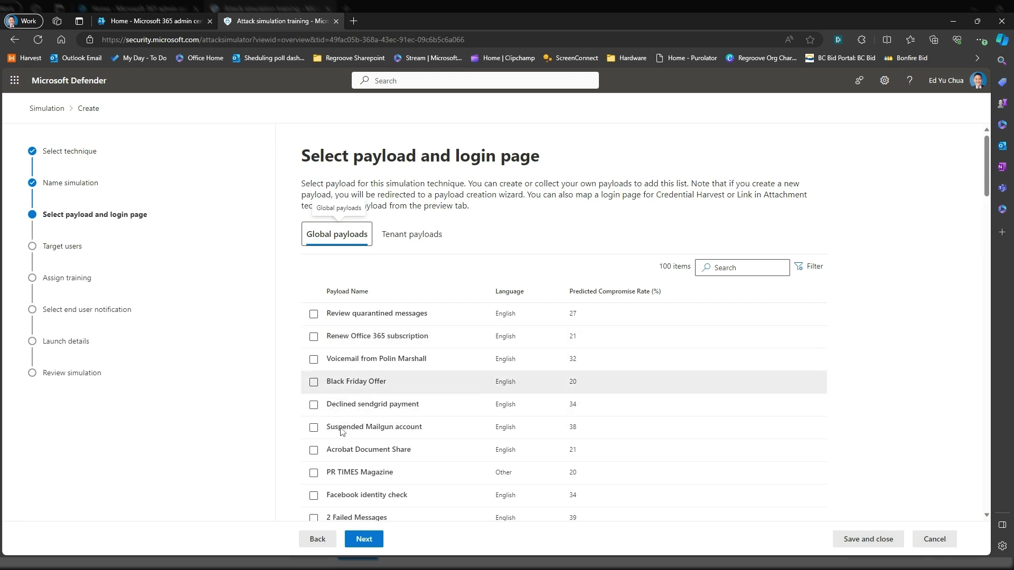
Choose the Black Friday Offer payload and add one user, found by name search, as the only target
left_click(314, 382)
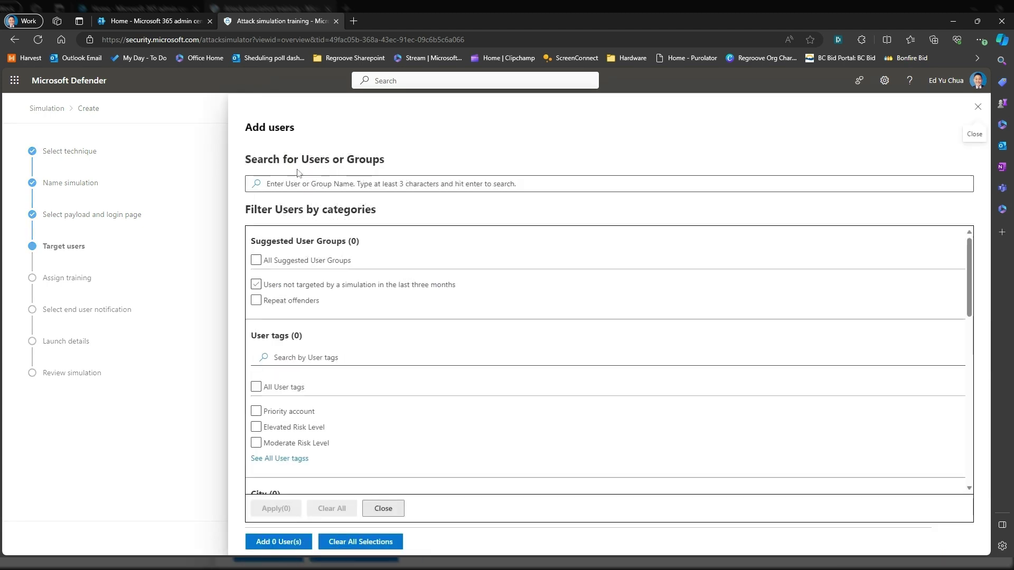
type("Ed y")
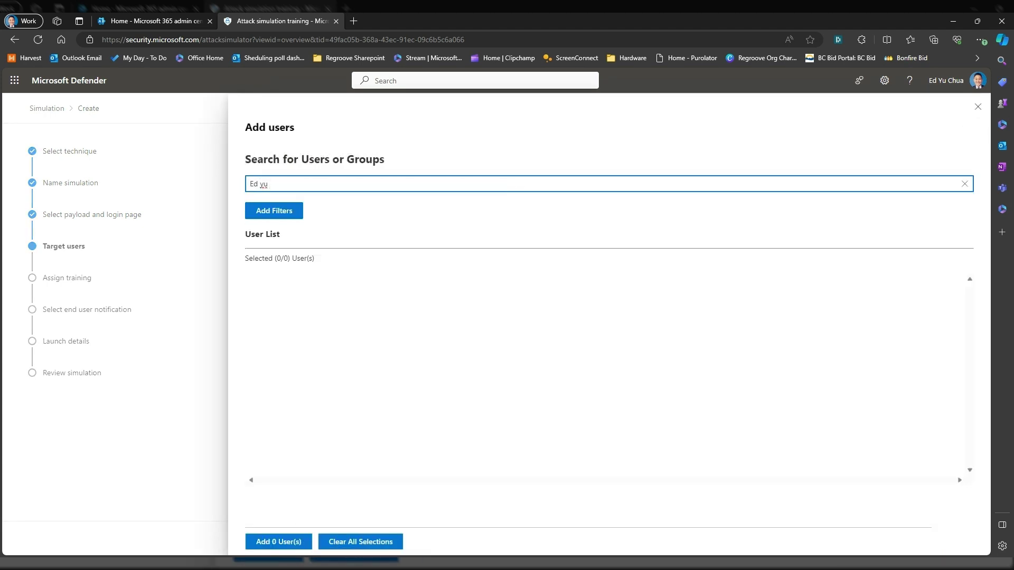
type("u")
left_click(281, 323)
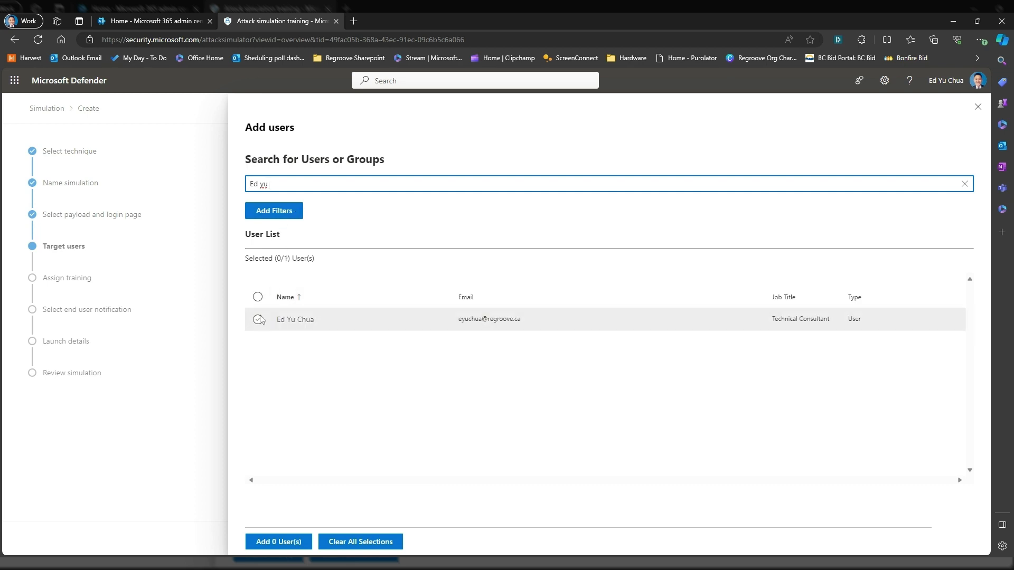
left_click(225, 335)
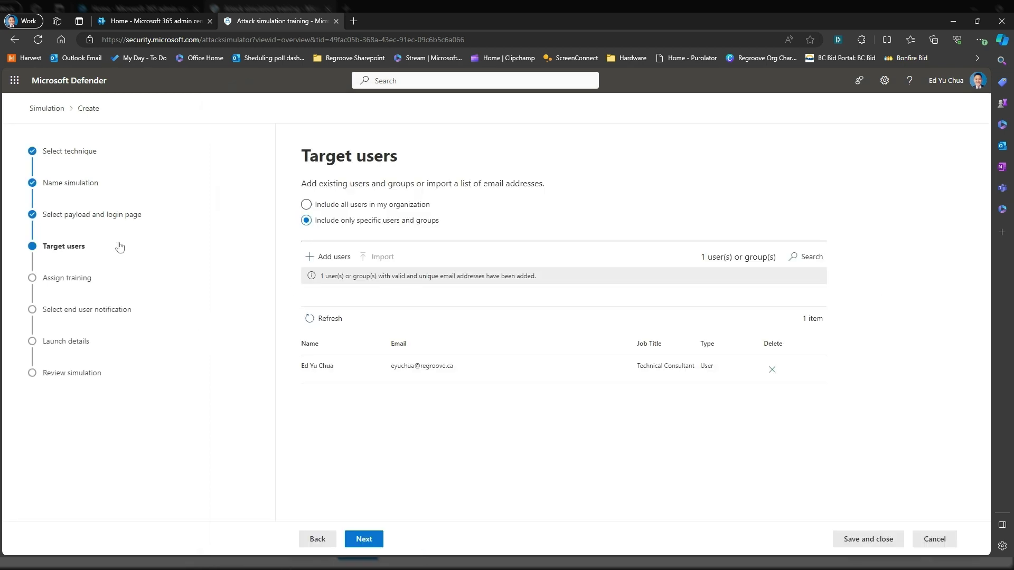
left_click(363, 539)
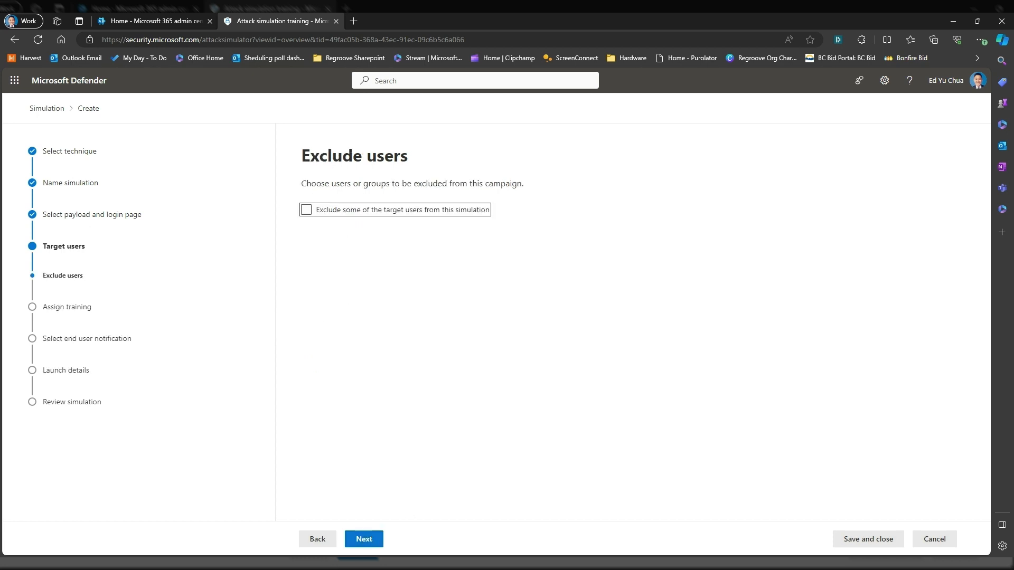
Skip exclusions, keep recommended training, and pick Microsoft Landing Page Template 3 as landing page
left_click(364, 539)
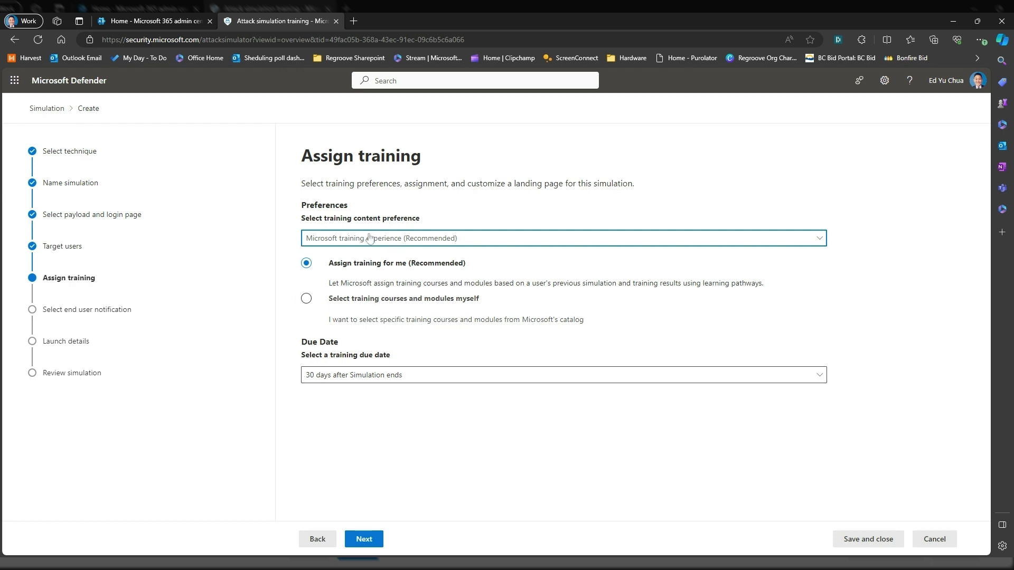
left_click(372, 539)
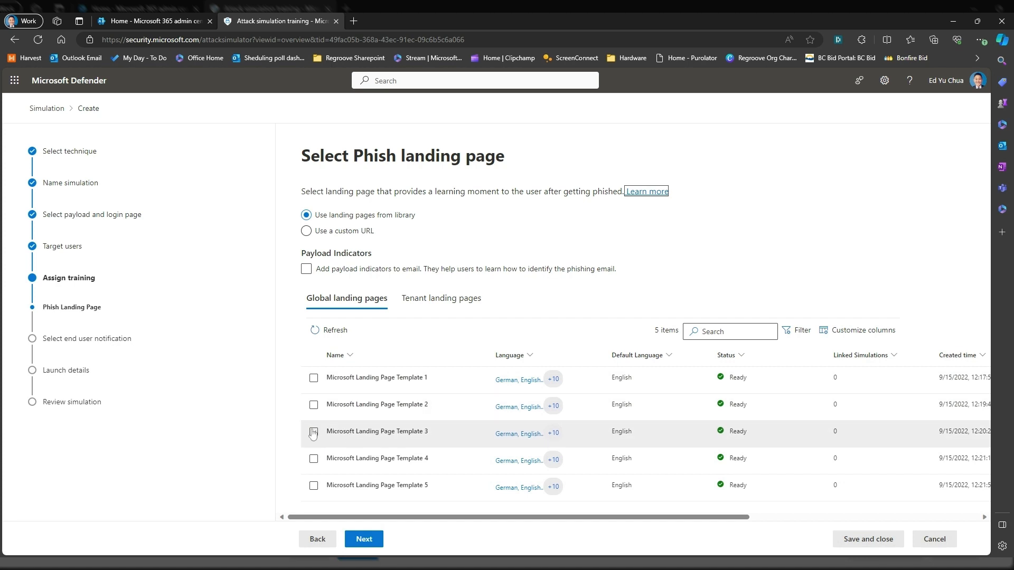
left_click(314, 432)
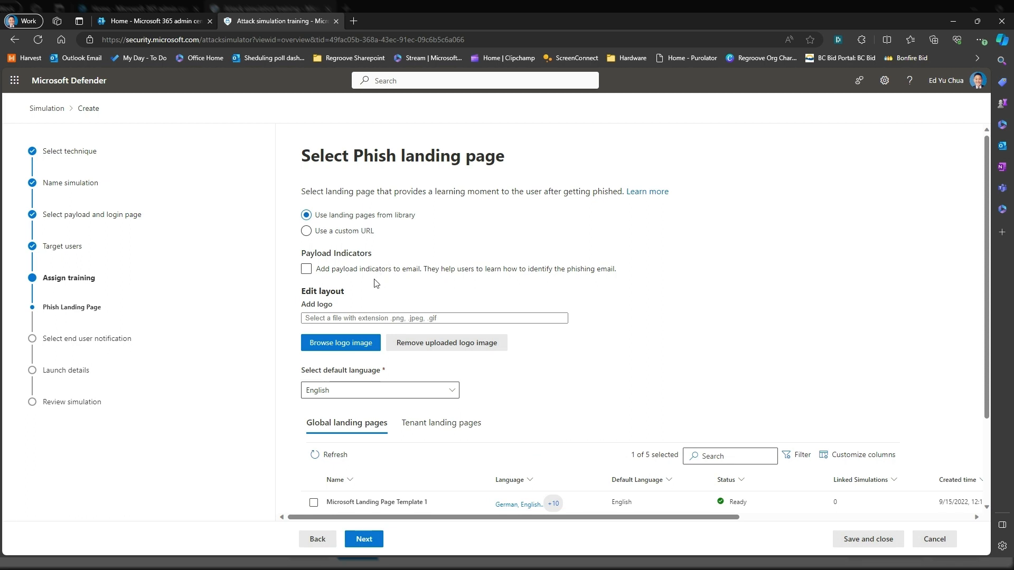
scroll(390, 316, "down", 1)
scroll(390, 338, "down", 1)
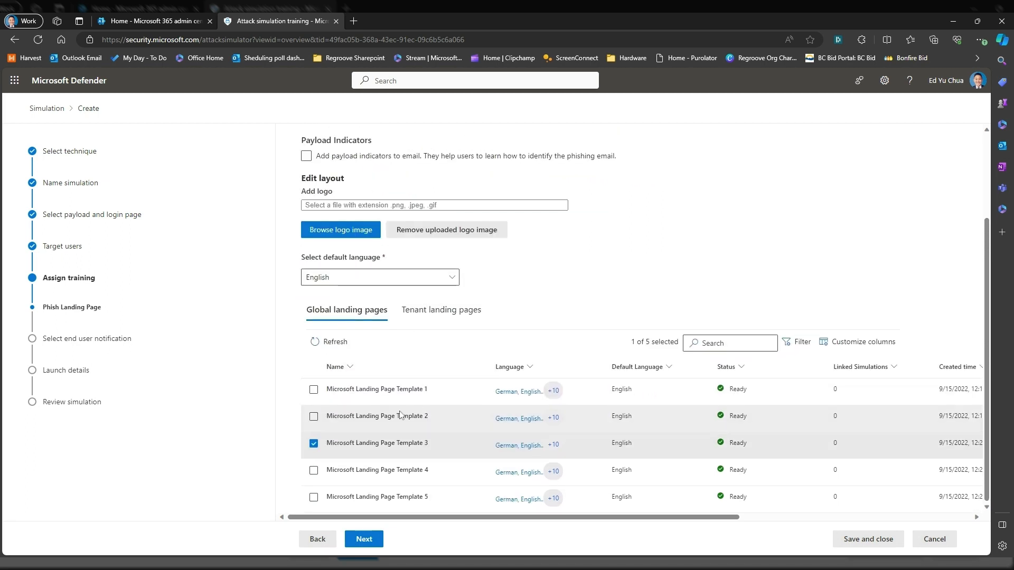
left_click(364, 539)
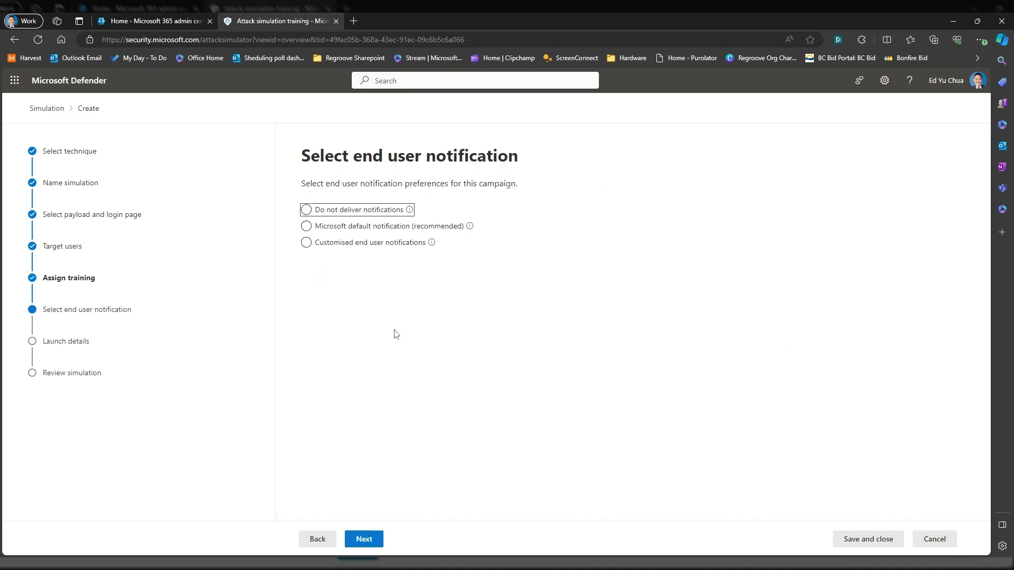
Choose Microsoft default end user notifications with English as the language
left_click(385, 240)
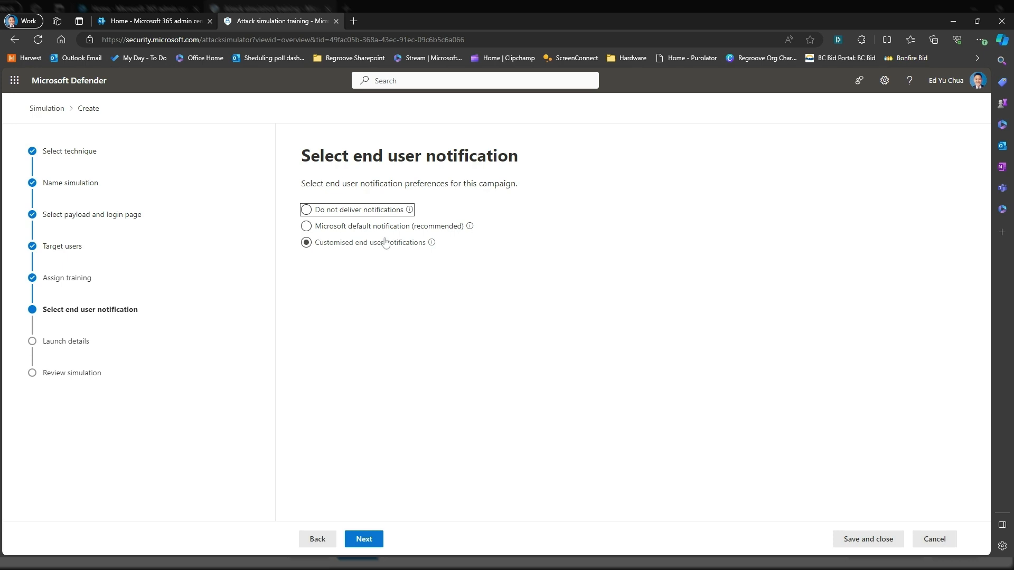
left_click(315, 226)
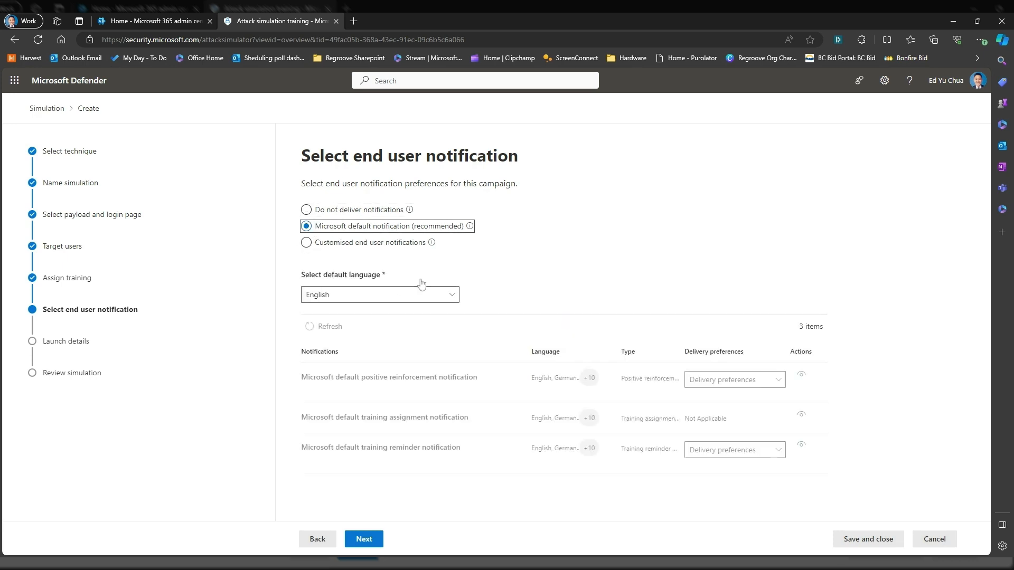
left_click(445, 300)
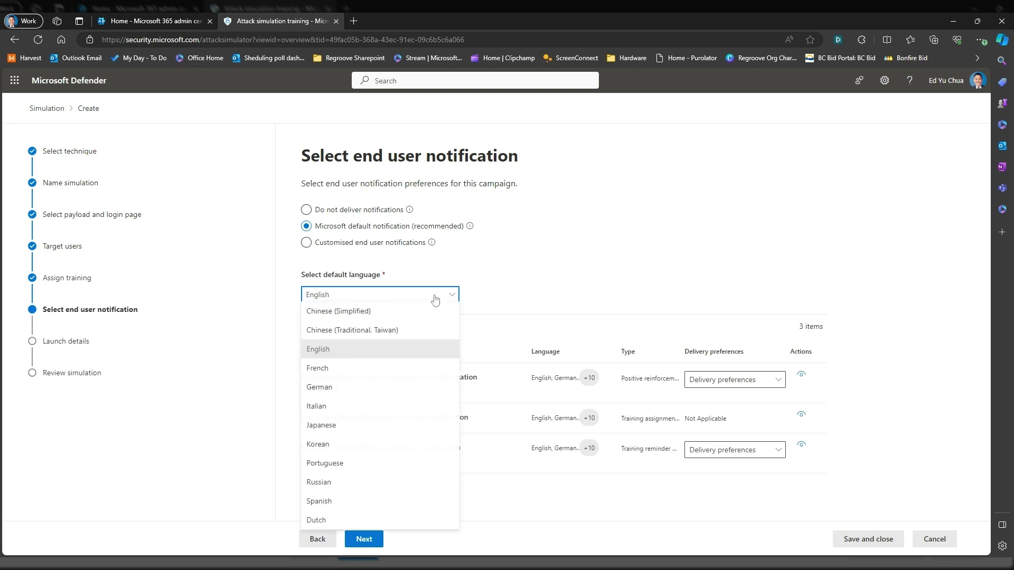
left_click(377, 352)
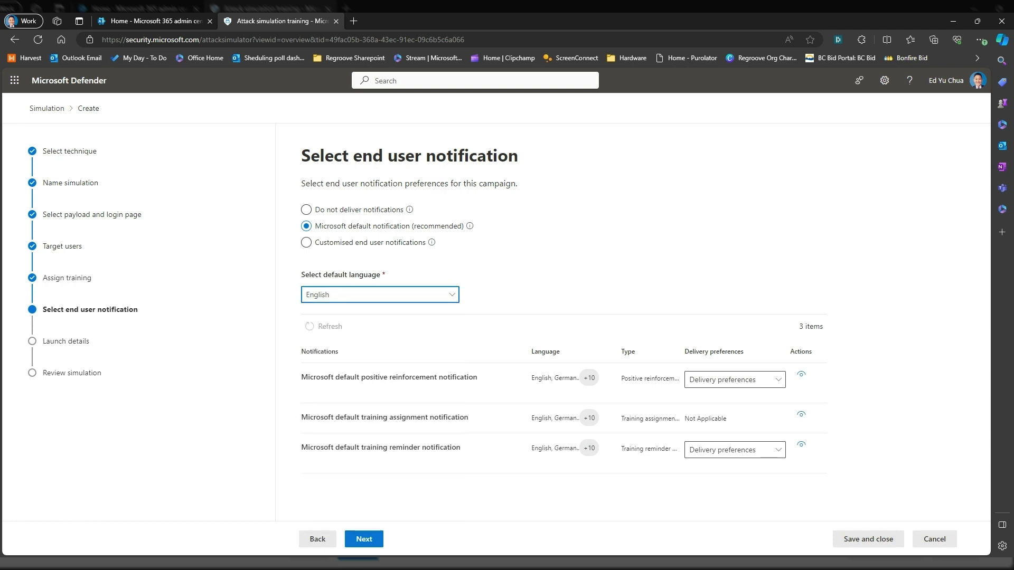
Deliver positive reinforcement after the simulation and send training reminders weekly
left_click(778, 381)
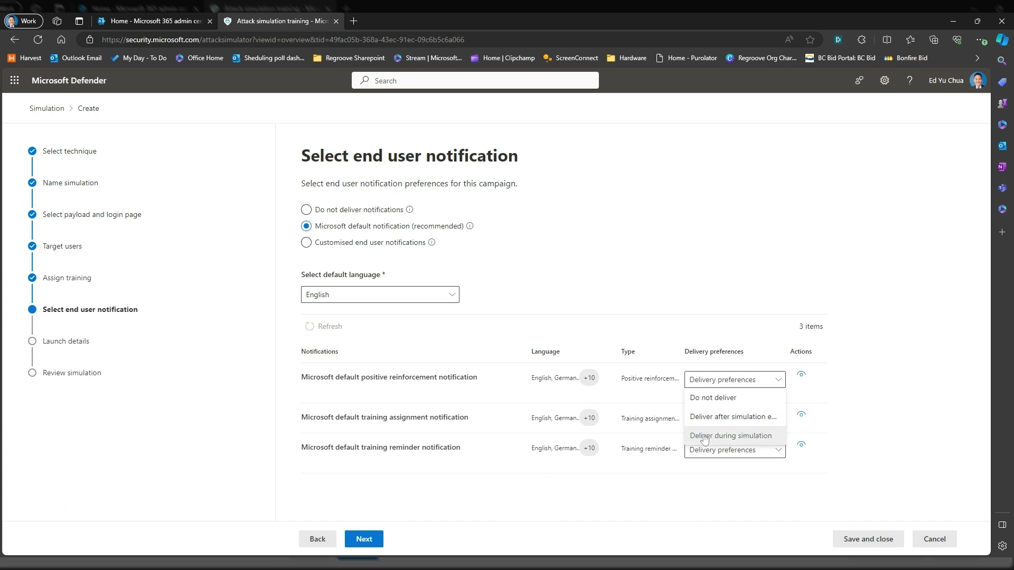
left_click(739, 417)
left_click(756, 453)
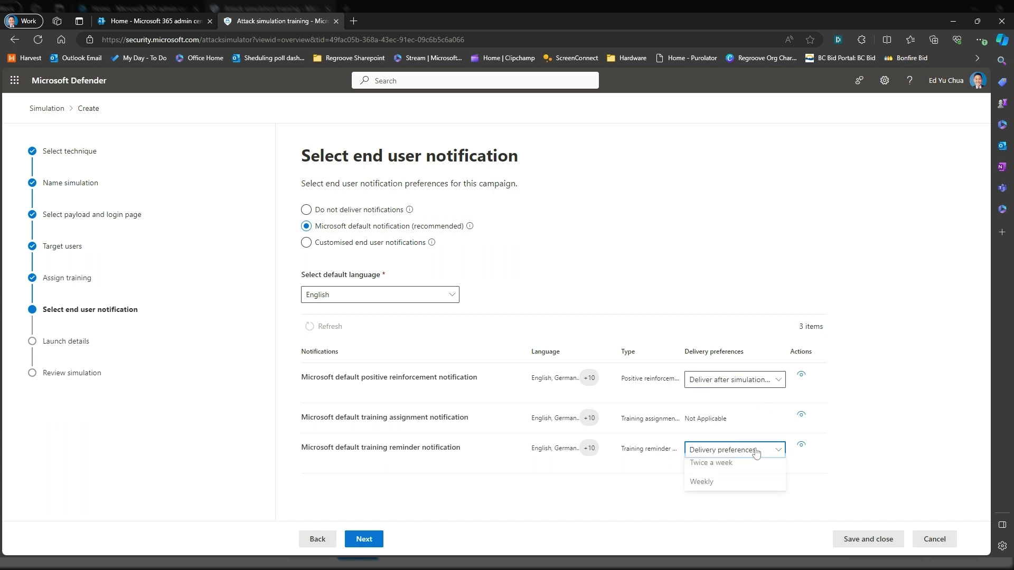
left_click(716, 486)
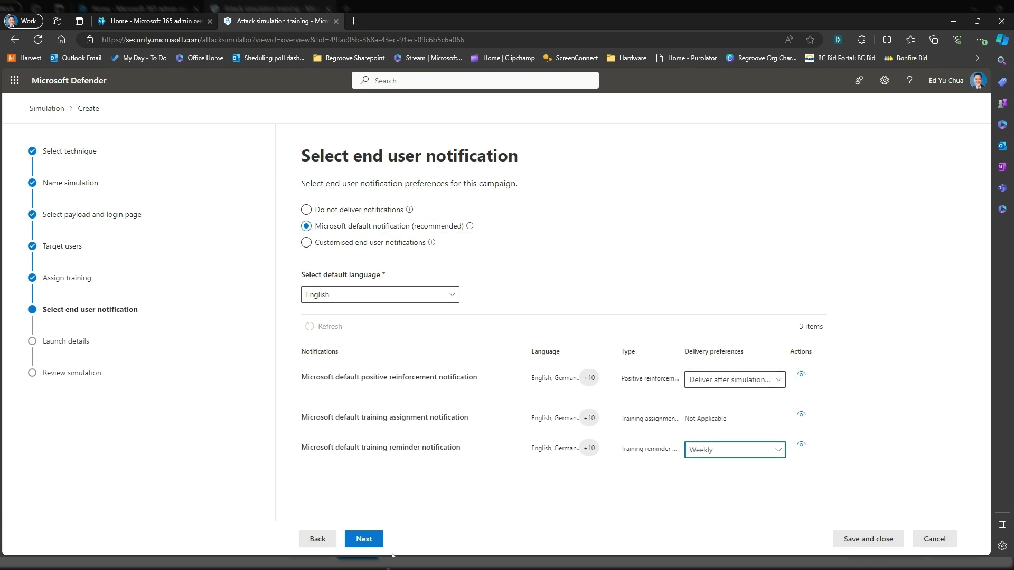
left_click(378, 540)
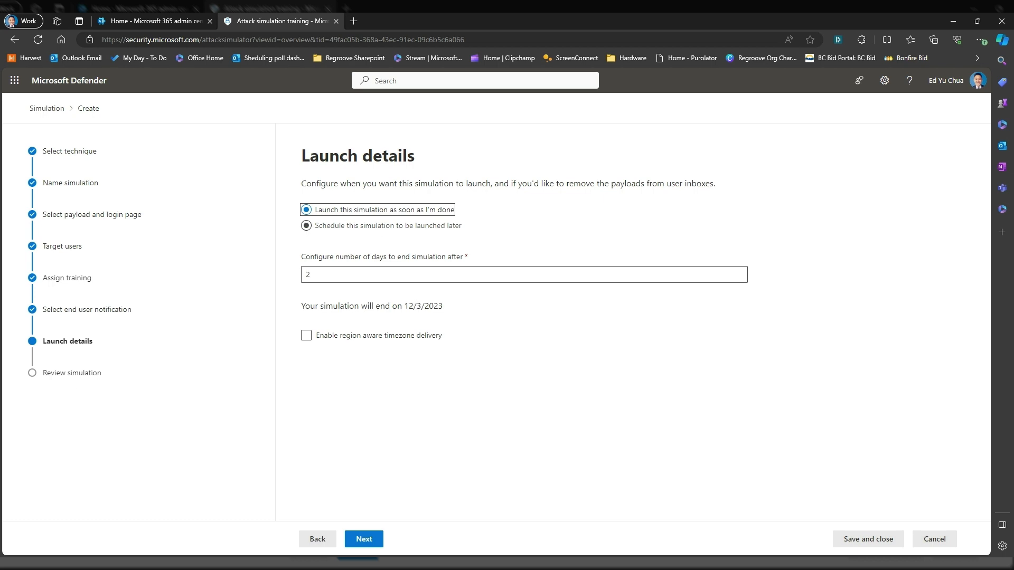
Set the simulation to launch as soon as setup is done, then proceed to review
left_click(331, 228)
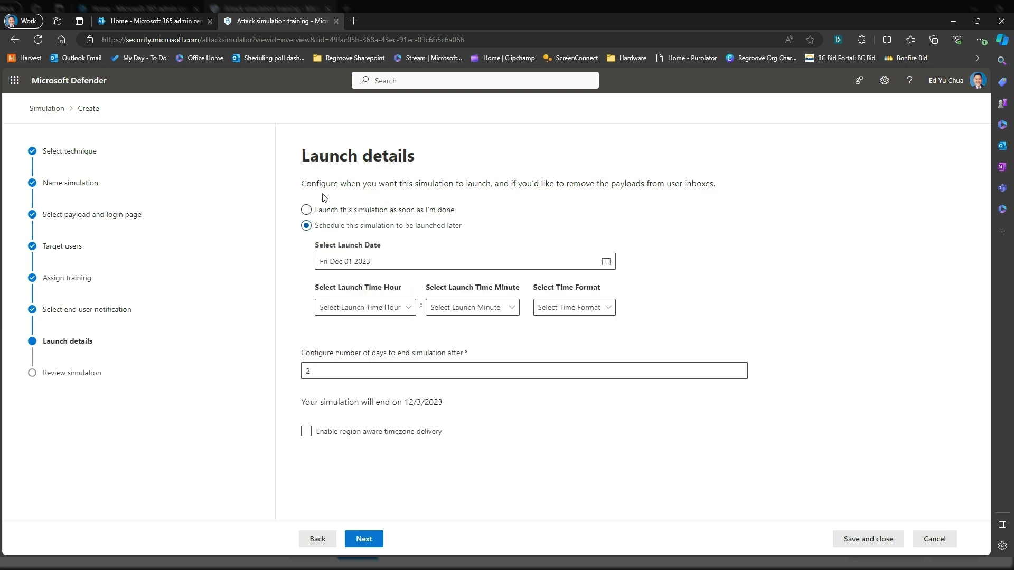
left_click(348, 211)
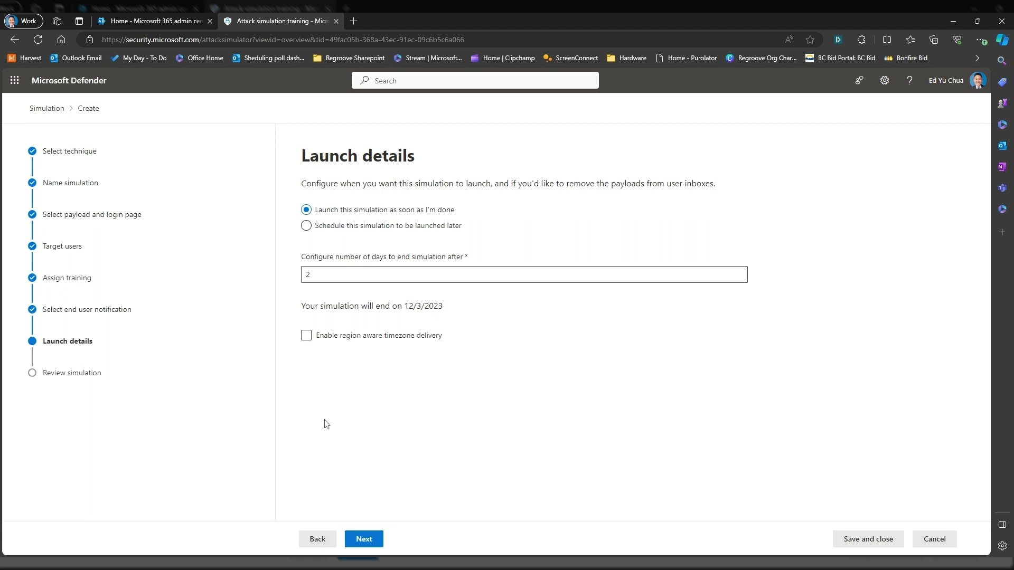
left_click(359, 538)
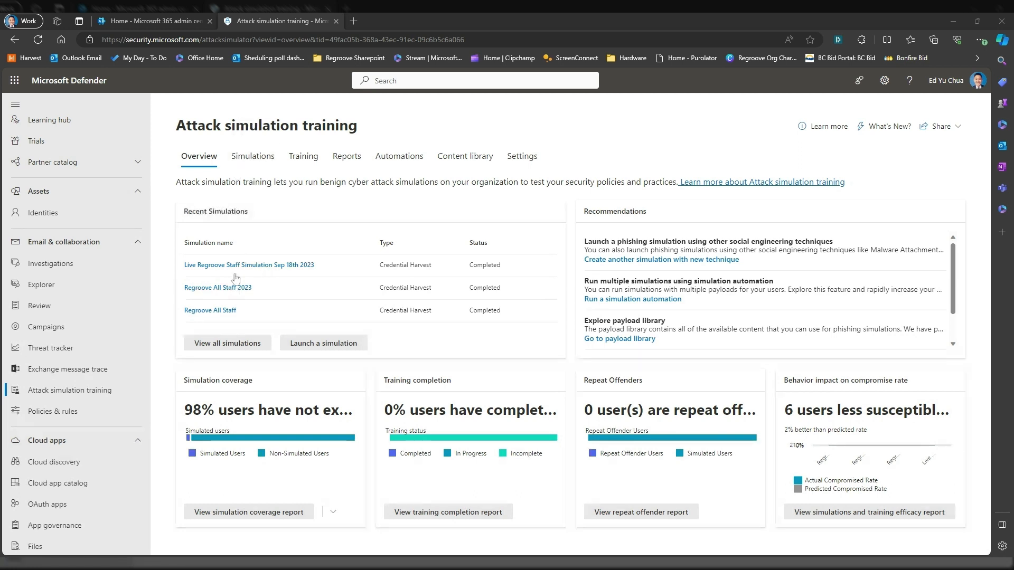
left_click(253, 159)
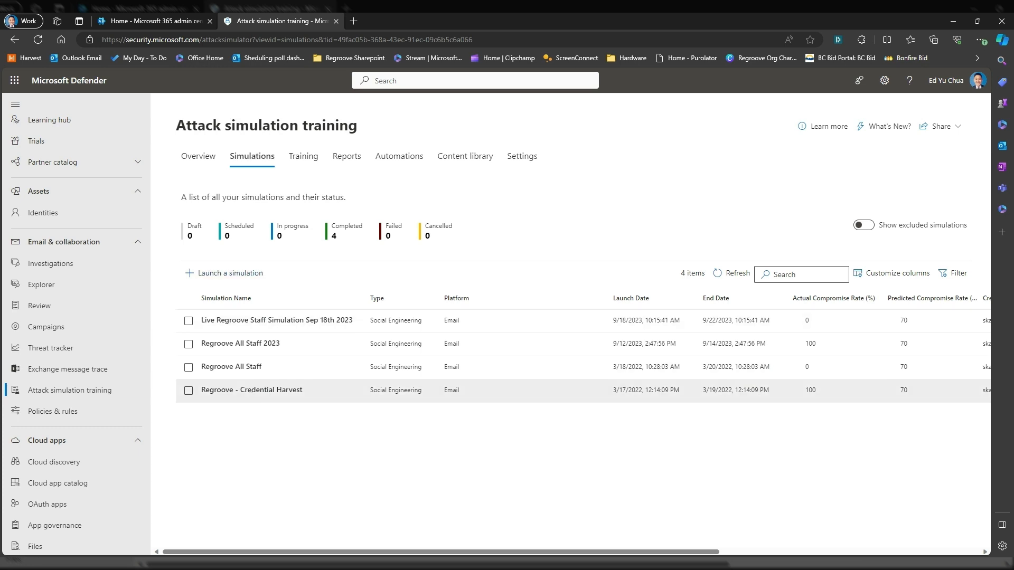
Review the Regroove - Credential Harvest results and open its Require MFA for administrative roles action
left_click(294, 389)
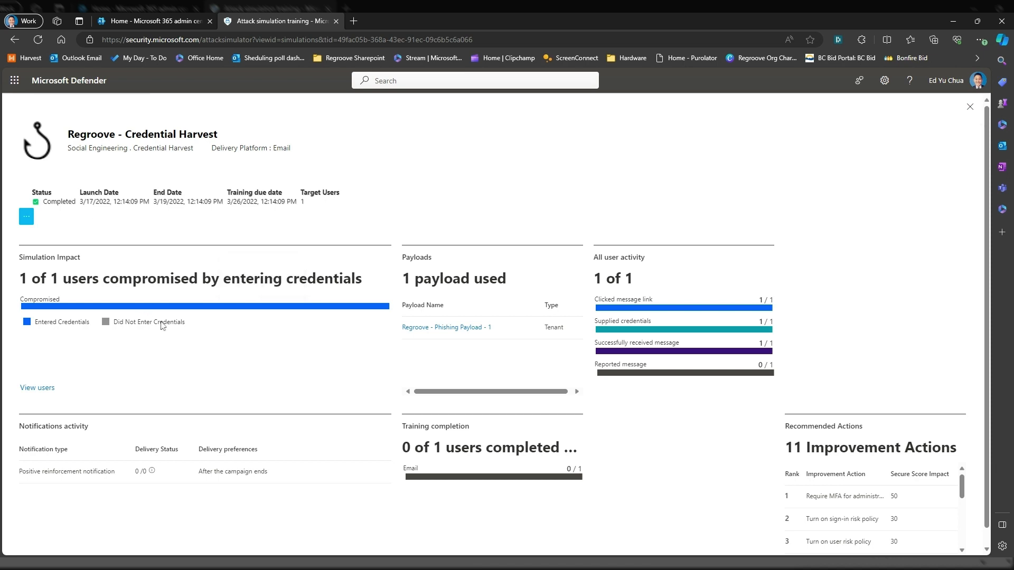
scroll(867, 411, "down", 1)
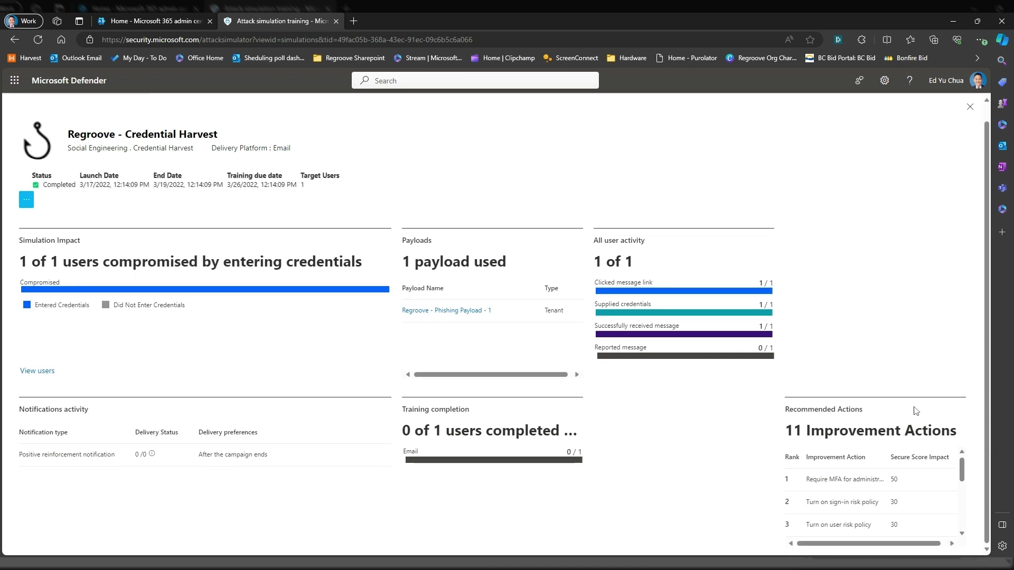
scroll(74, 223, "up", 1)
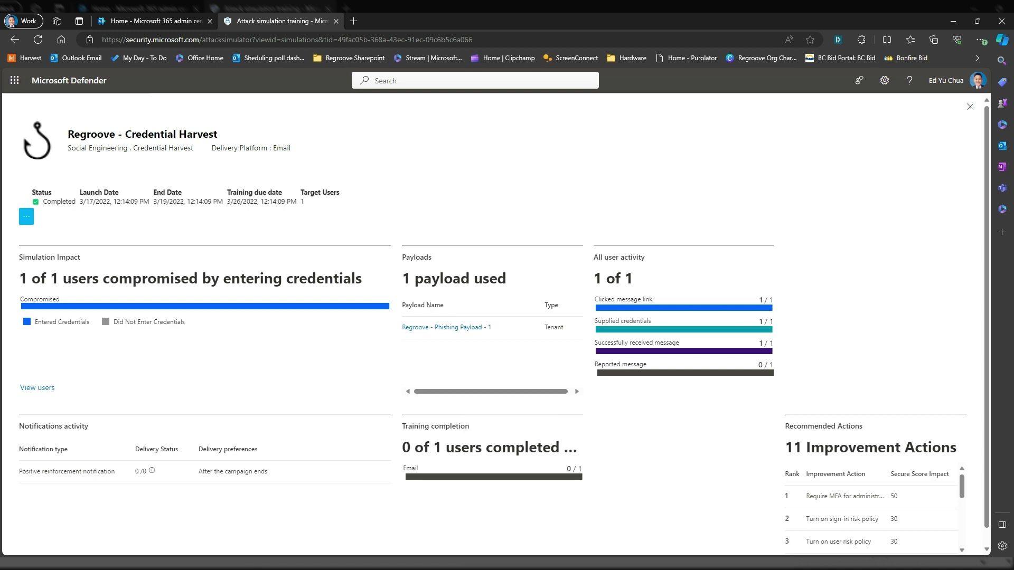
scroll(921, 464, "down", 1)
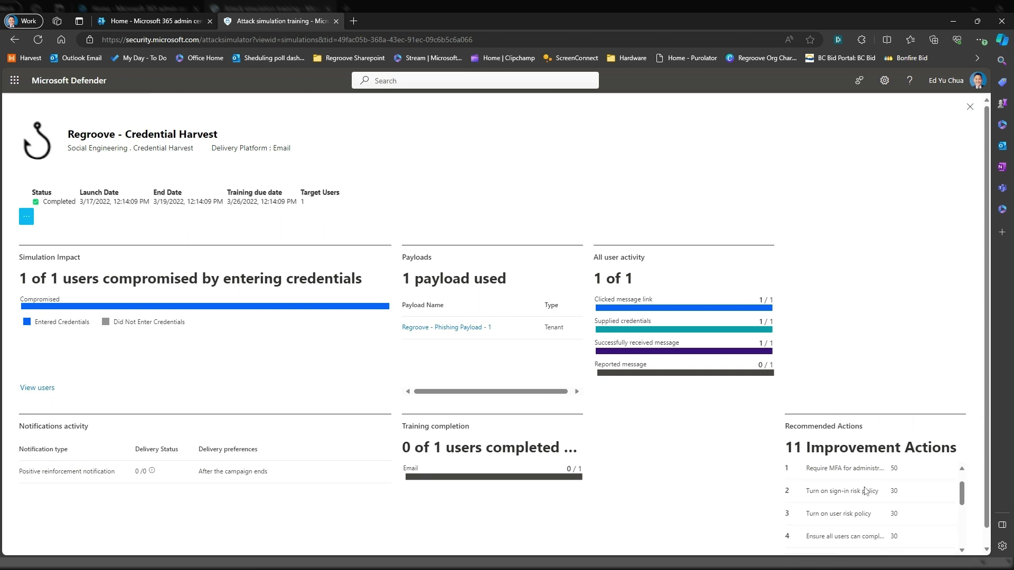
left_click(837, 472)
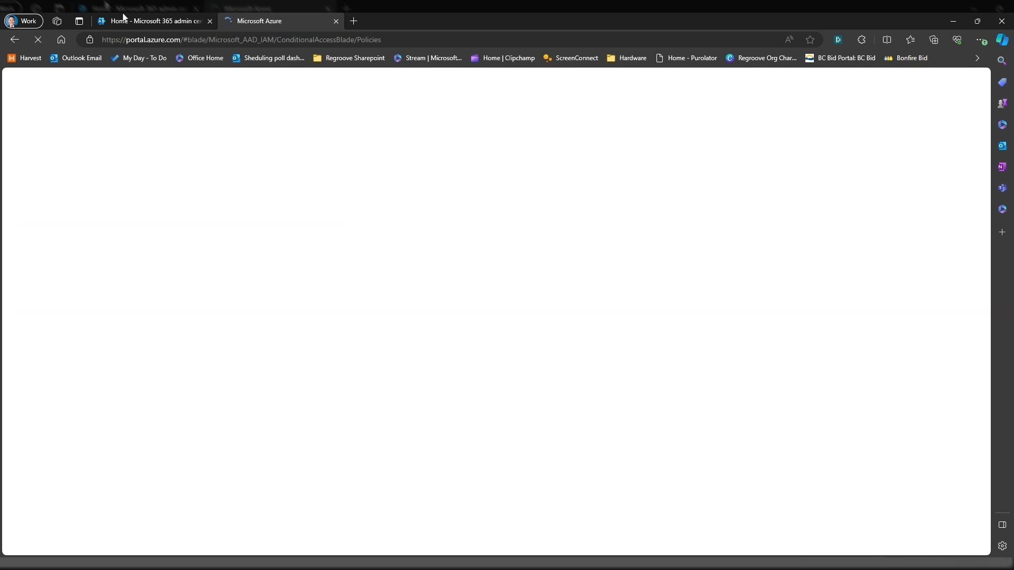
Close the loading Azure Conditional Access policies tab
key("ctrl+w")
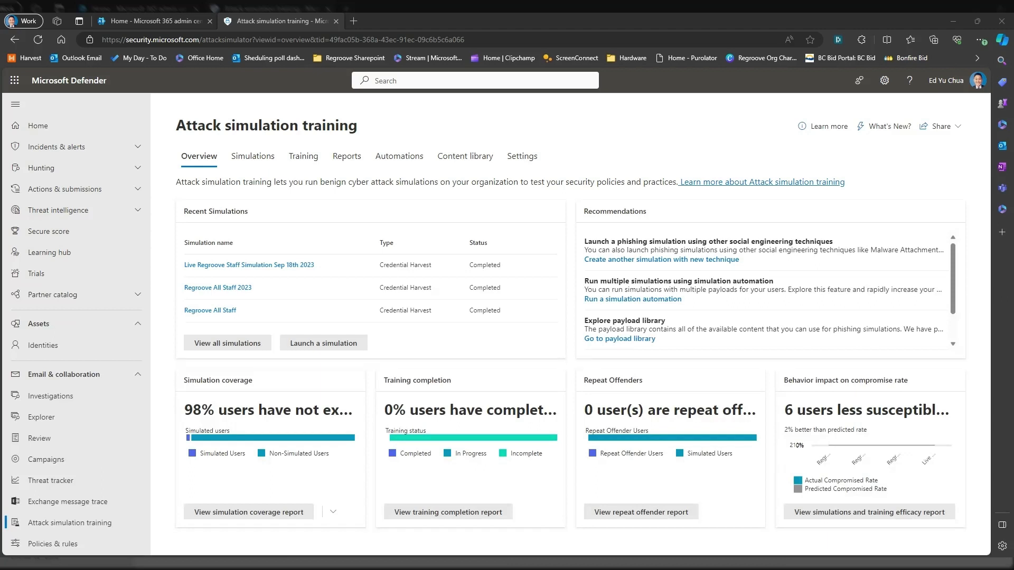
Create a new training campaign named 'Test training' from the Training section
left_click(298, 162)
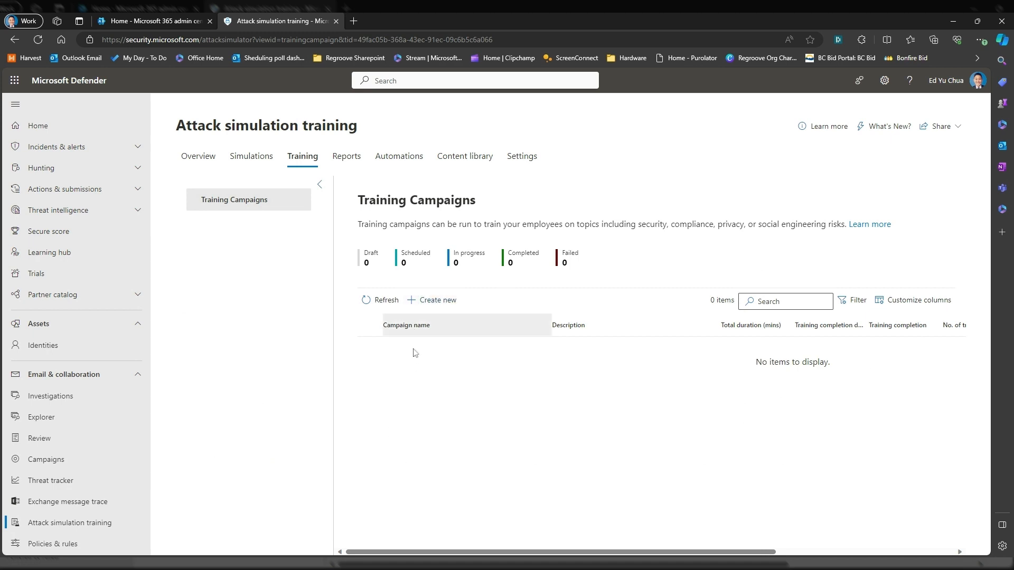
left_click(437, 305)
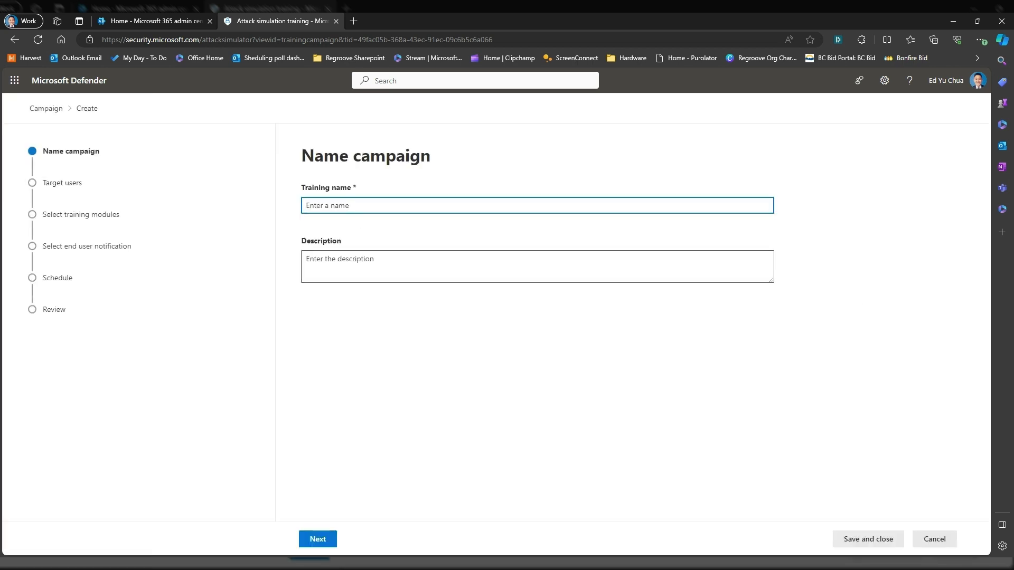
type("Ta")
left_click(324, 545)
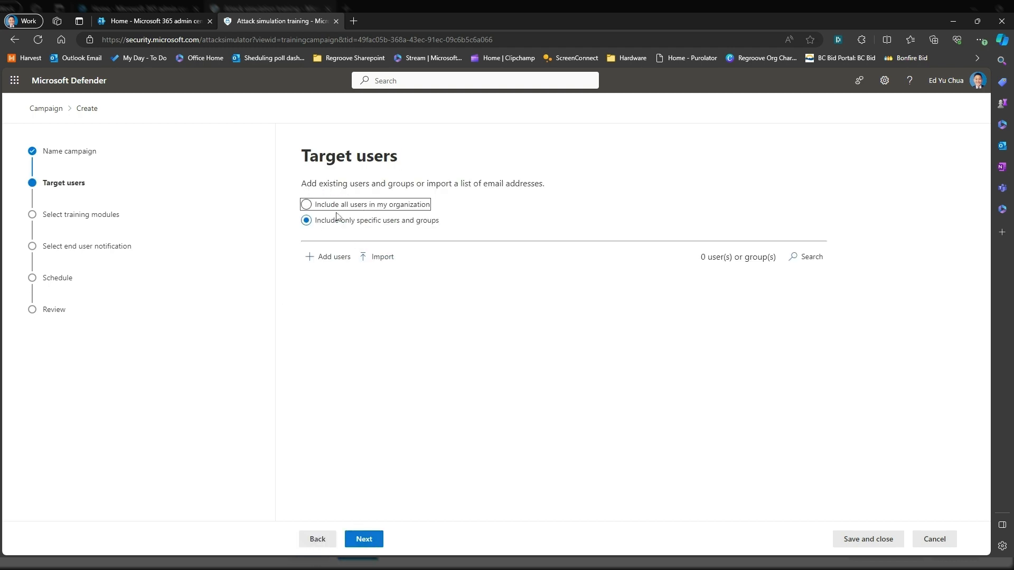
Search for the user by name, add them as the campaign's single target, and skip exclusions
left_click(318, 257)
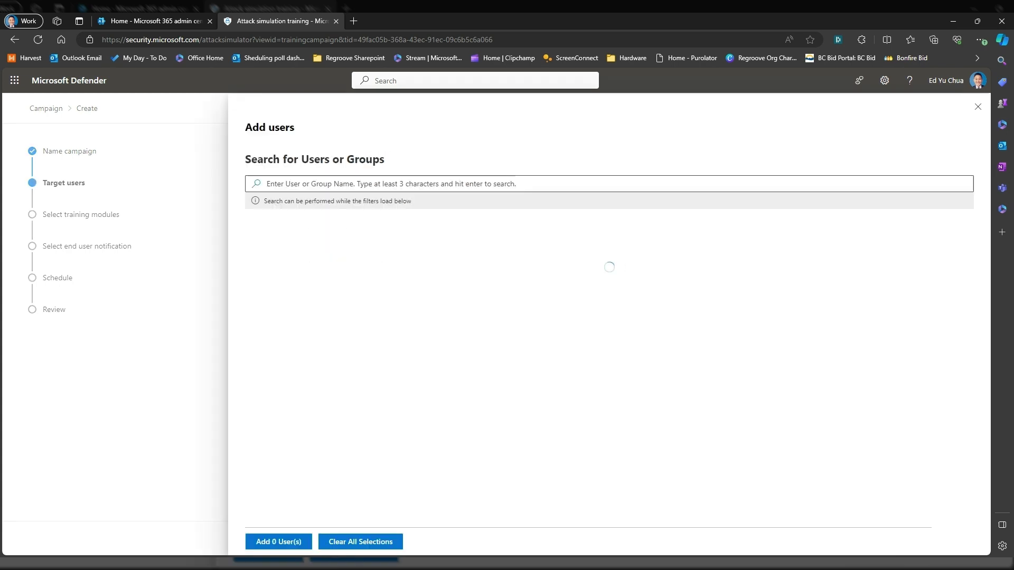
left_click(262, 182)
type("Ed Yu")
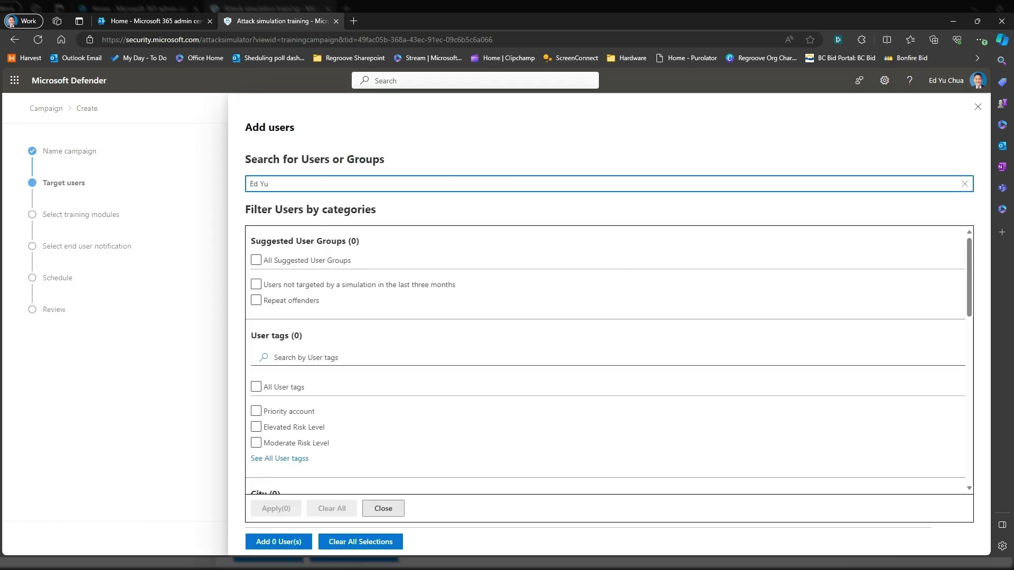
key("Return")
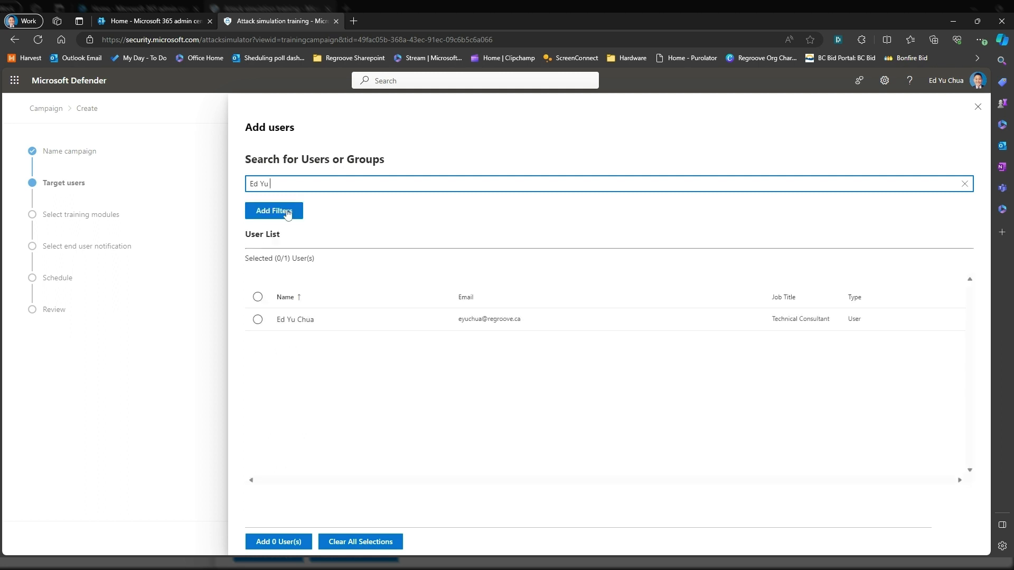
left_click(258, 296)
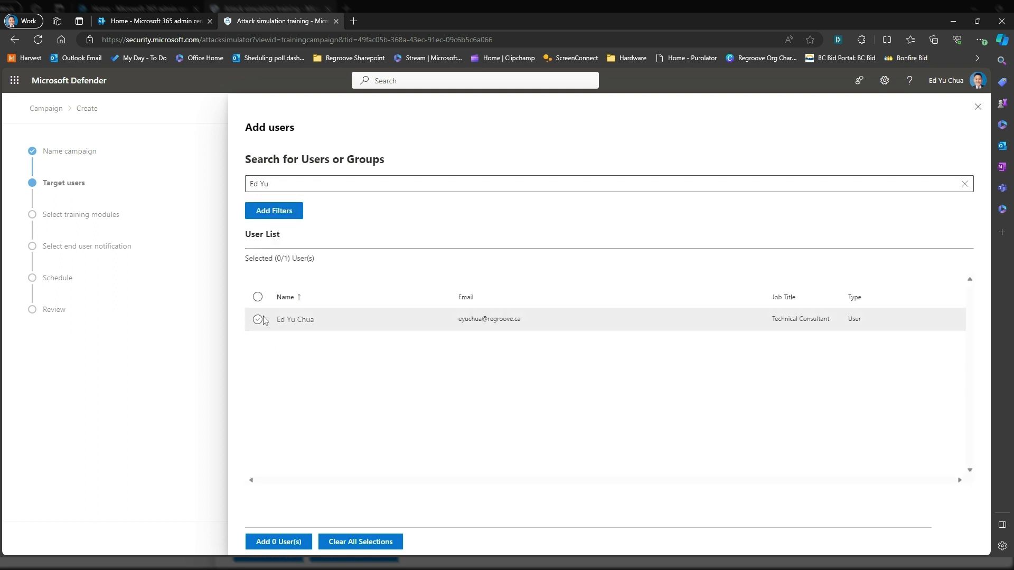
left_click(278, 542)
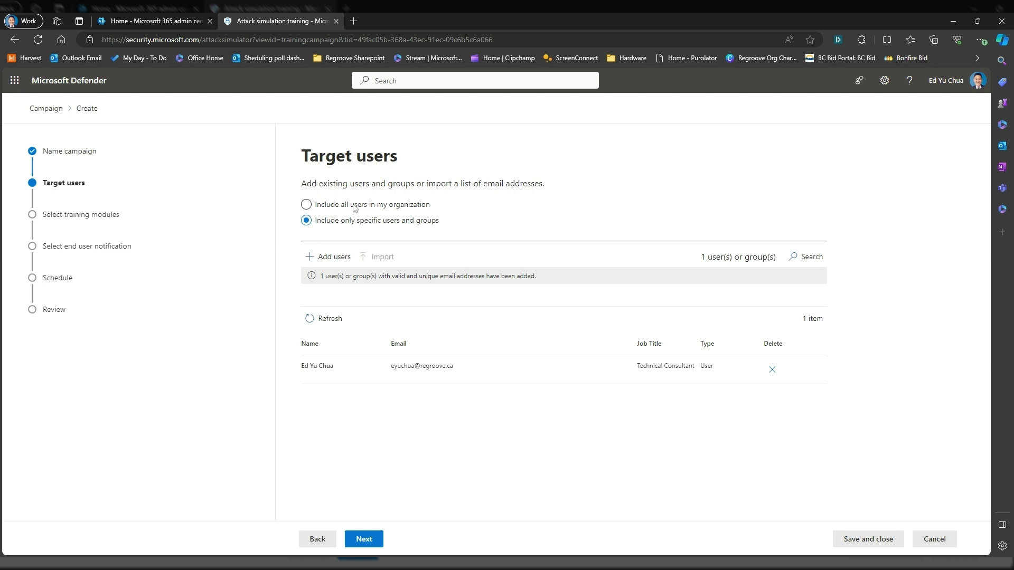
left_click(363, 539)
left_click(363, 538)
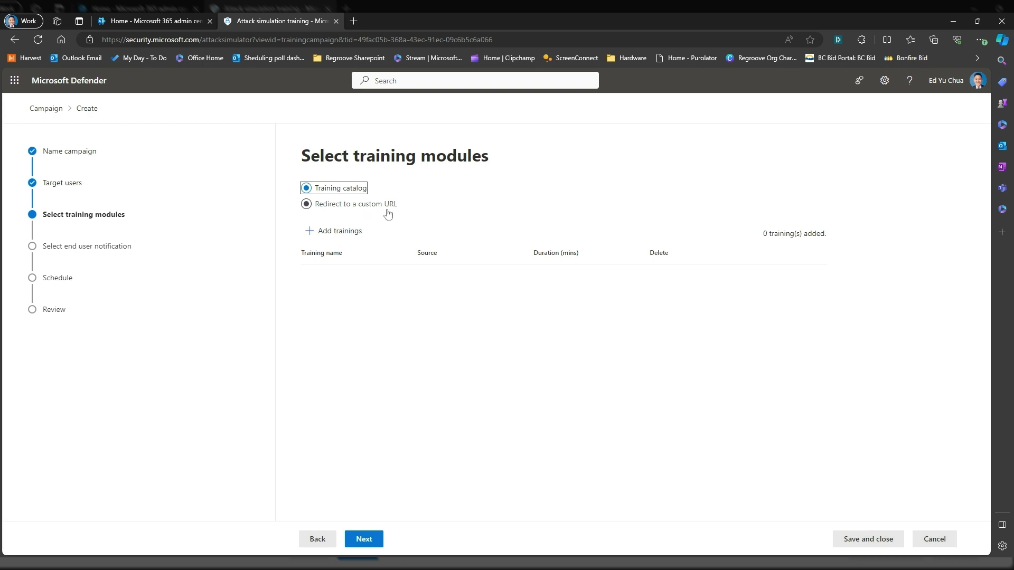
Add the 45-minute Personally Identifiable Information (PII) module from the training catalog
left_click(338, 233)
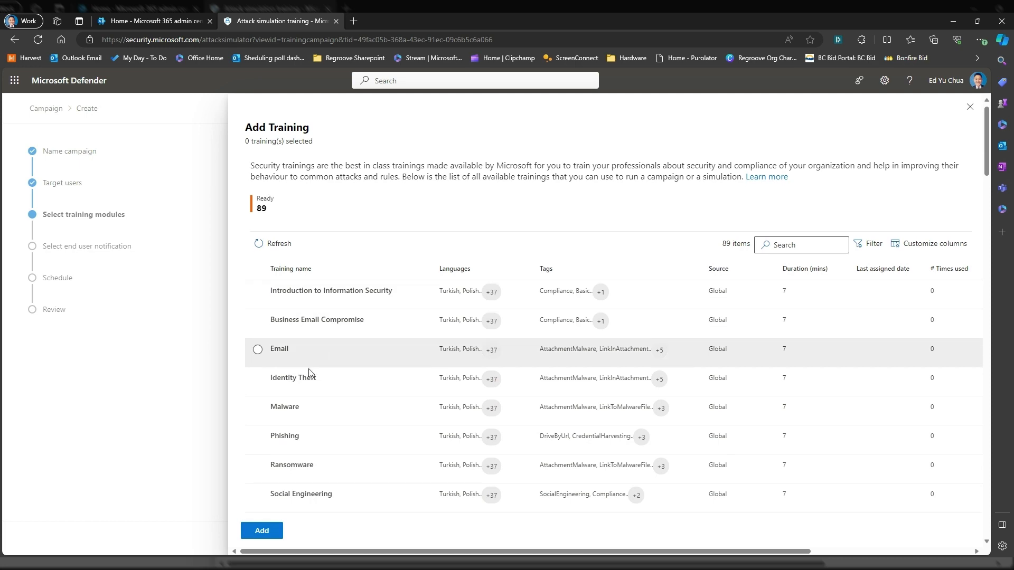
scroll(313, 333, "down", 1)
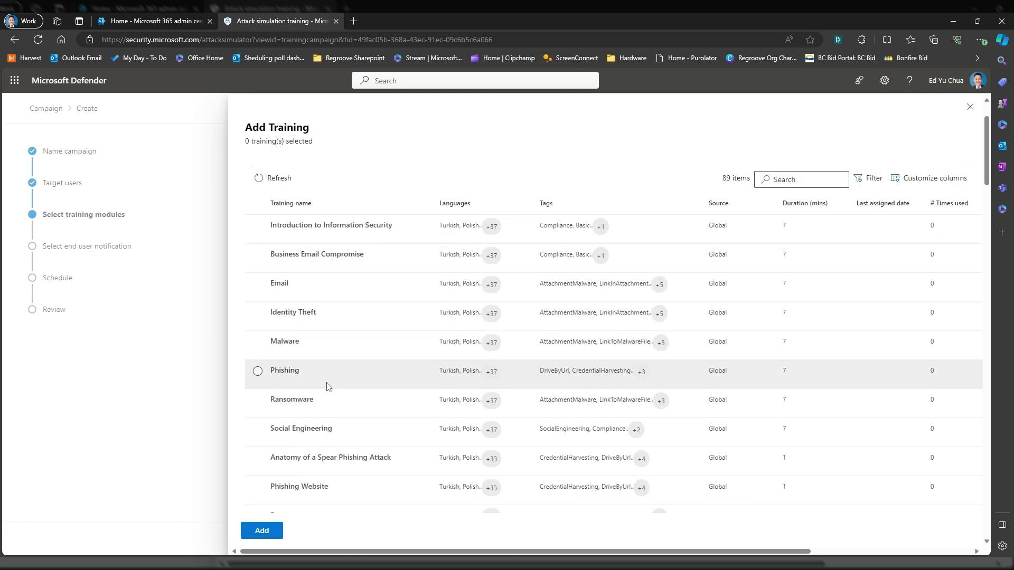
scroll(328, 386, "down", 5)
scroll(352, 396, "down", 6)
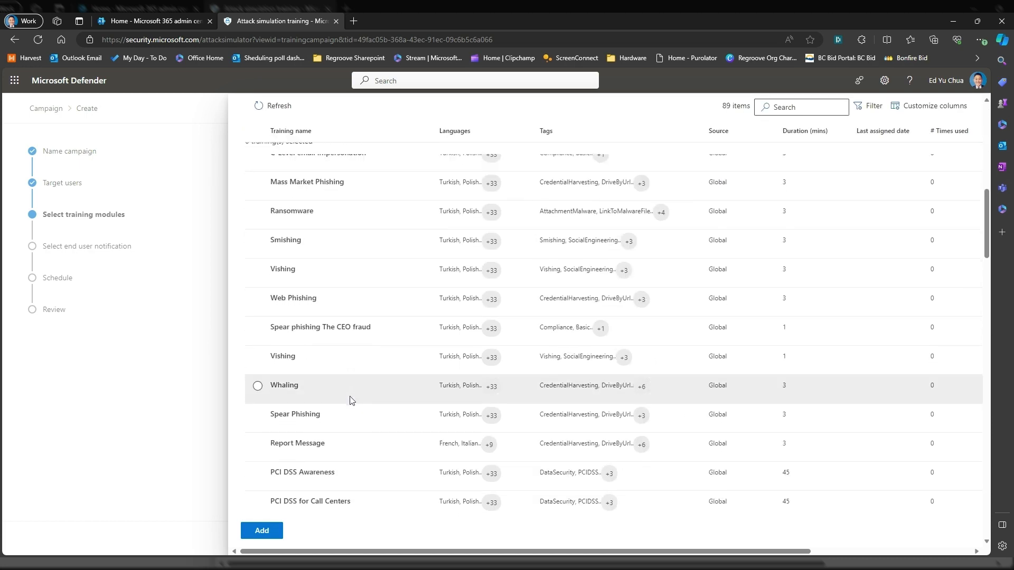
scroll(353, 405, "down", 7)
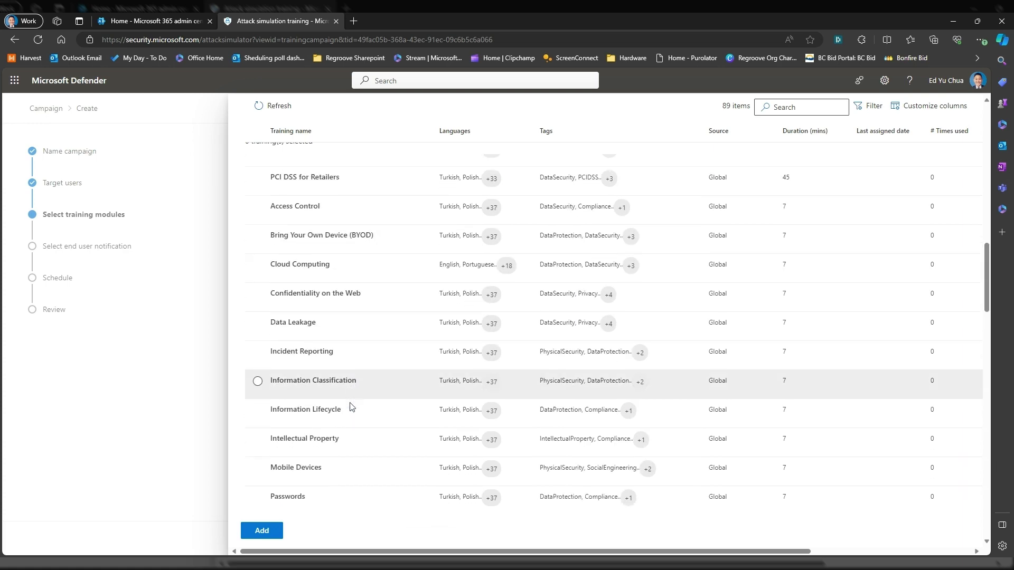
scroll(352, 406, "down", 10)
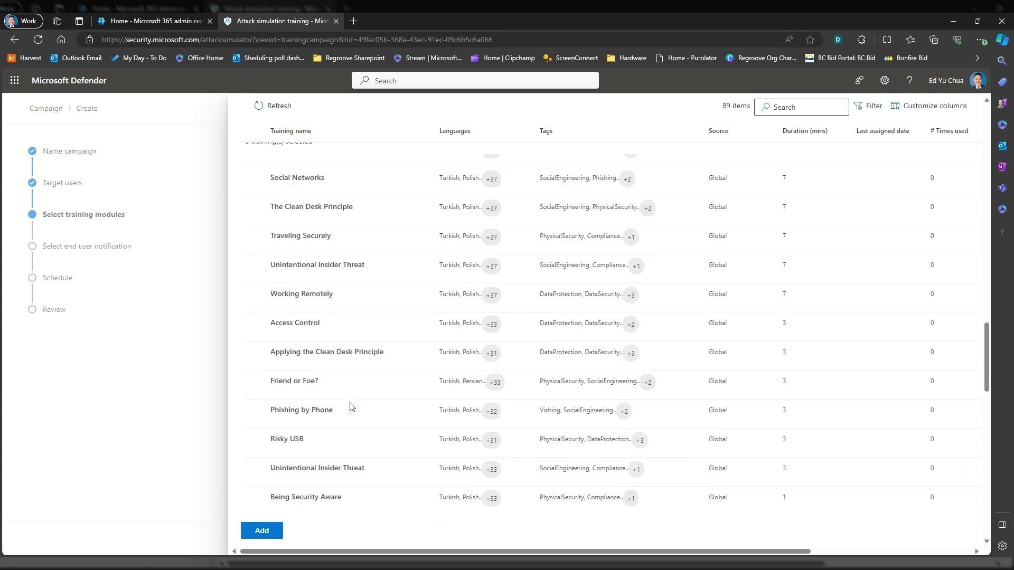
scroll(349, 408, "down", 1)
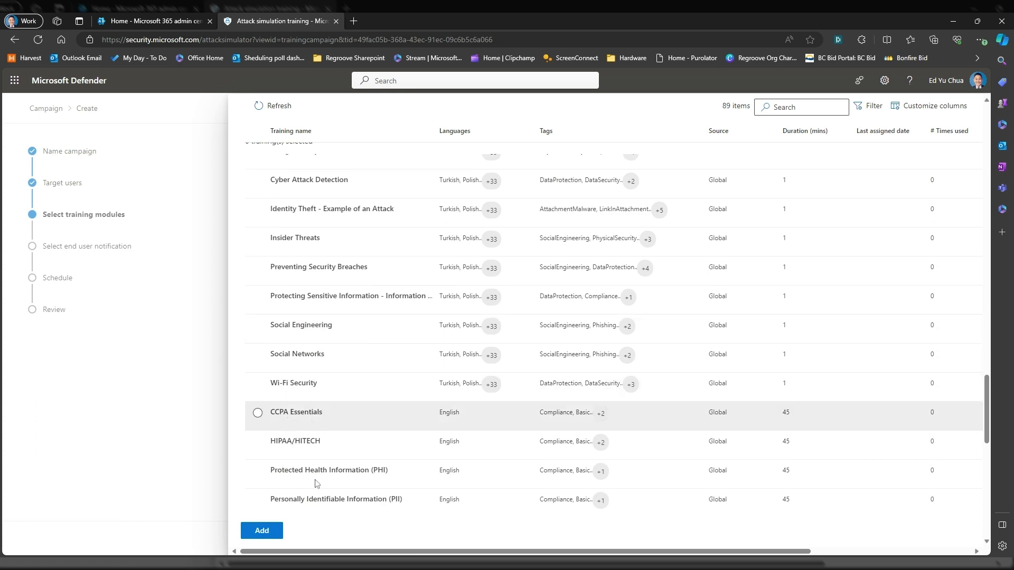
scroll(318, 454, "down", 2)
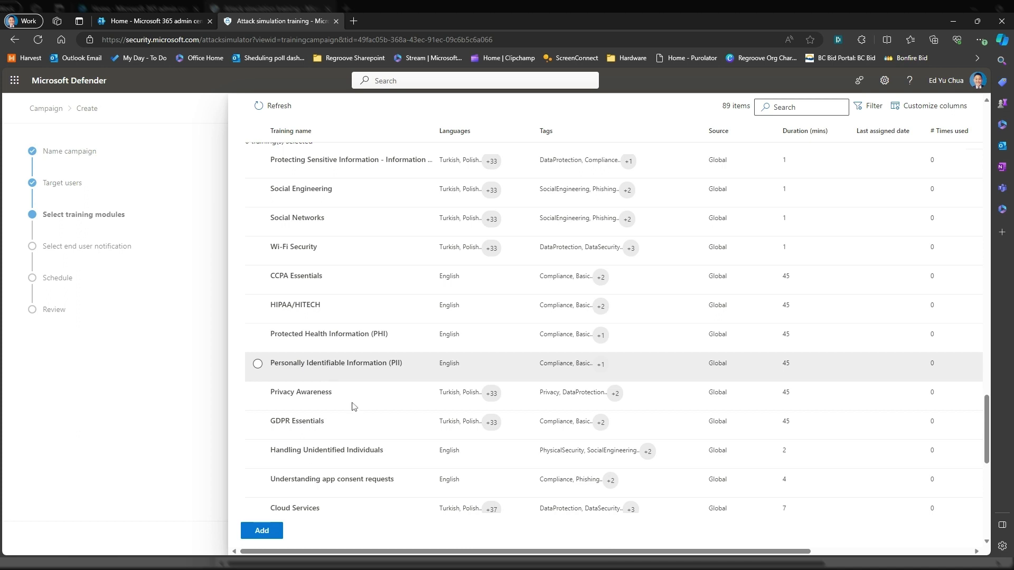
left_click(262, 365)
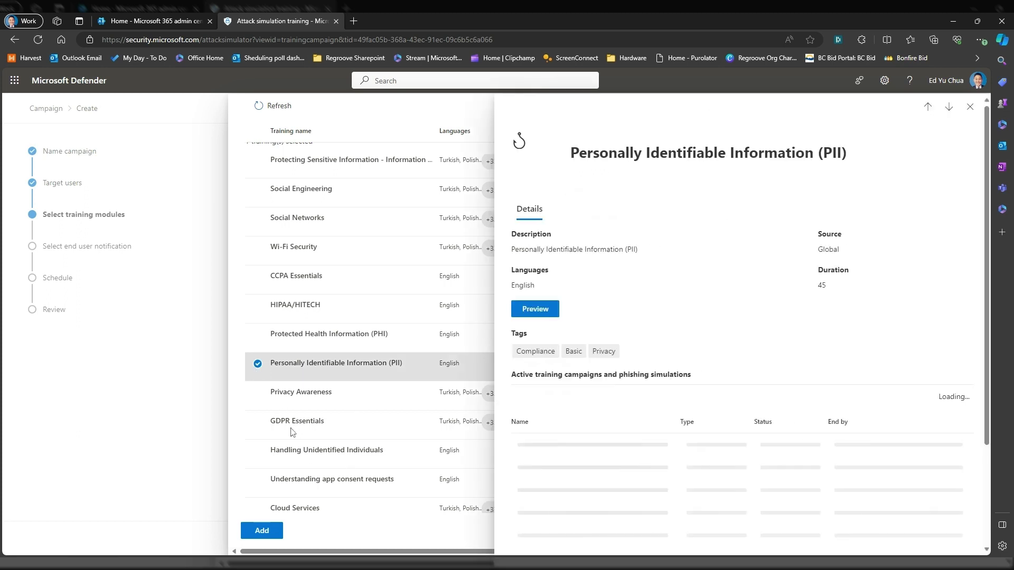
left_click(262, 532)
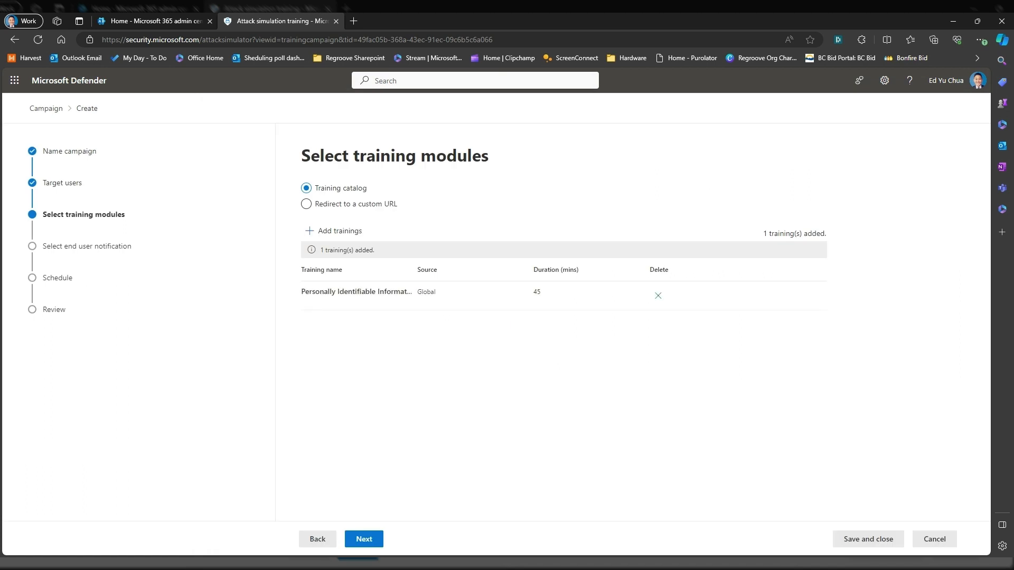
Keep the default English notifications and set reminder delivery preference to Weekly
left_click(372, 537)
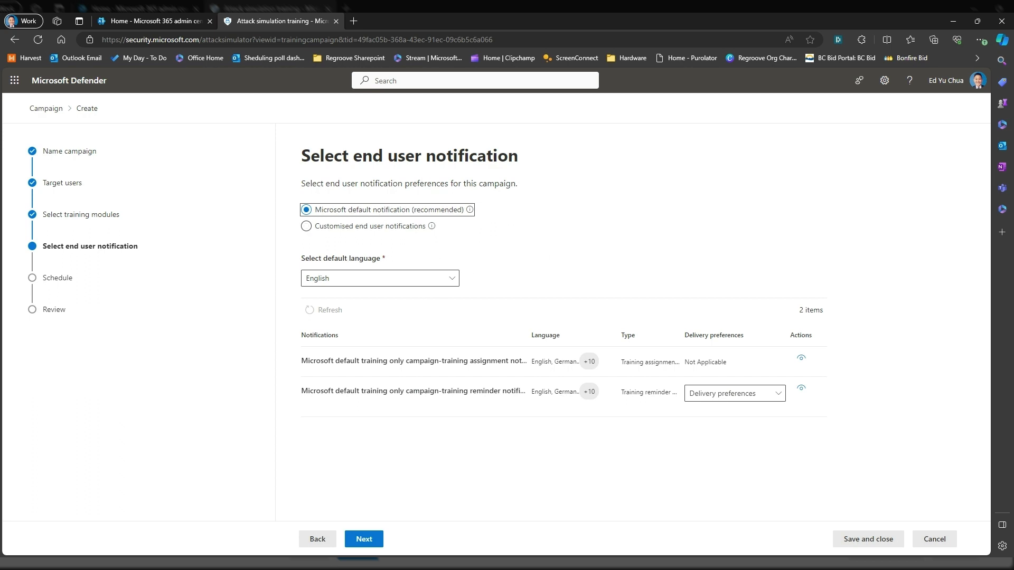
left_click(763, 395)
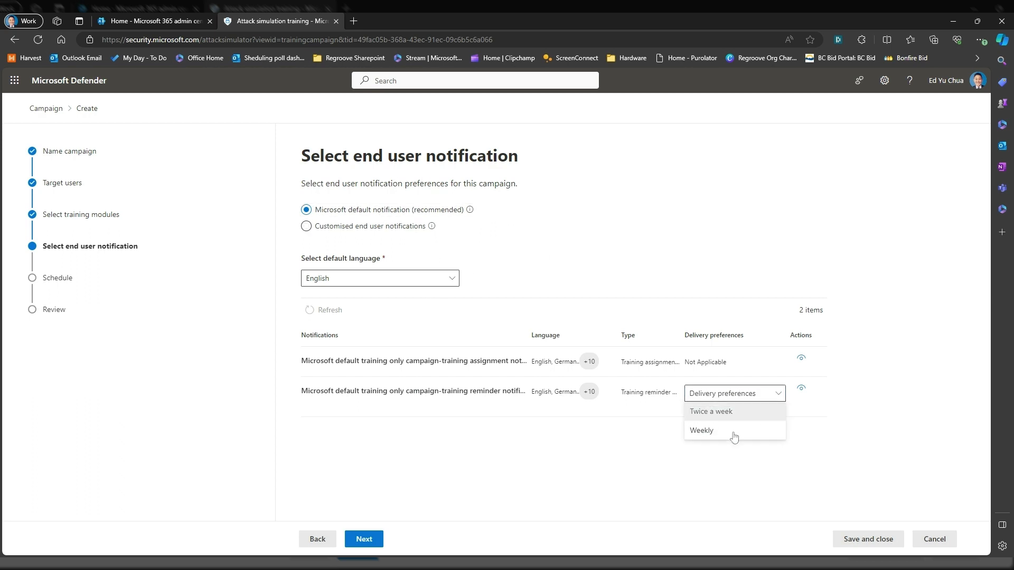
left_click(733, 430)
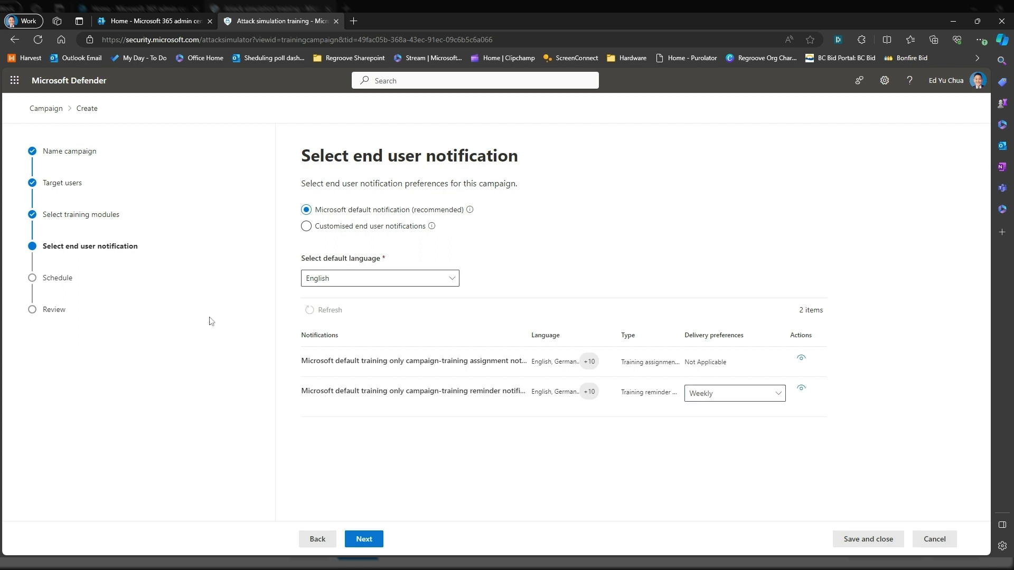
left_click(372, 538)
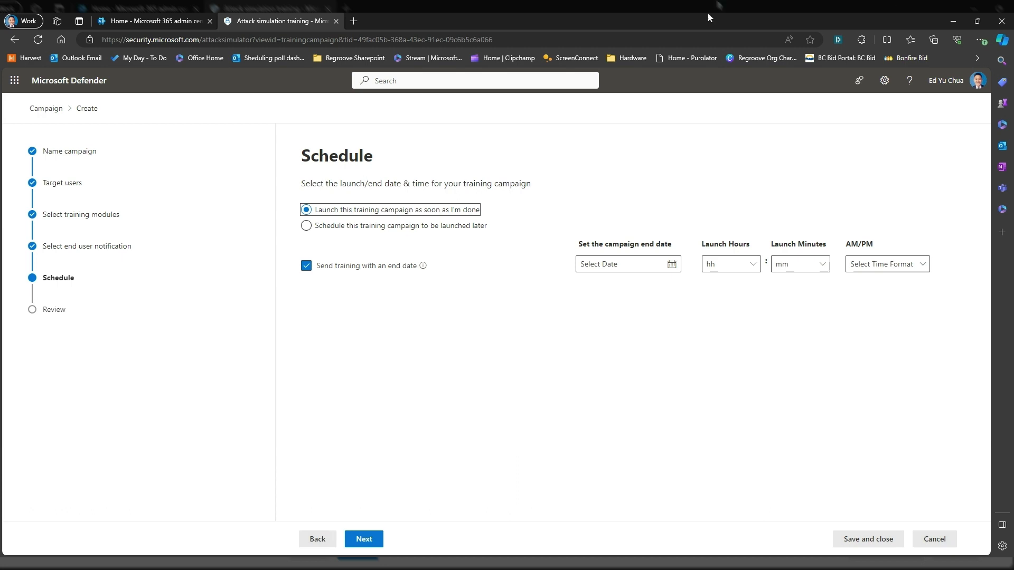
Set the campaign to launch as soon as it's done, with no end date
left_click(306, 225)
left_click(306, 212)
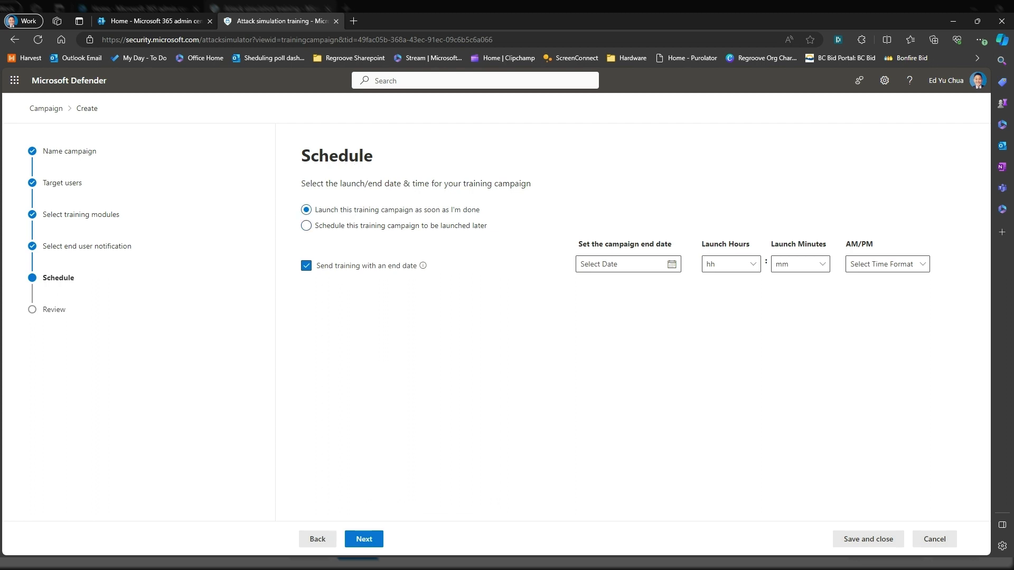
left_click(305, 266)
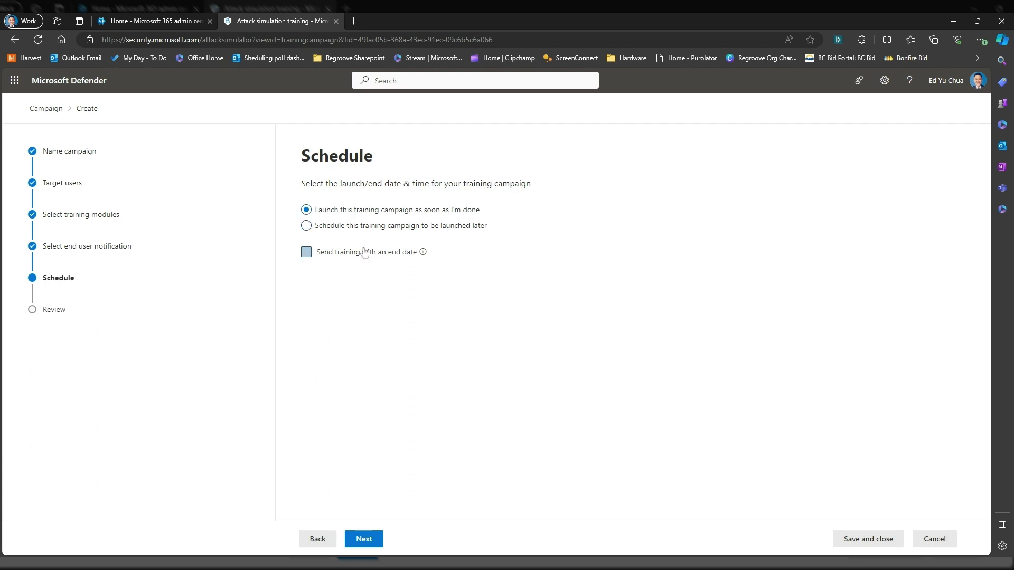
left_click(368, 539)
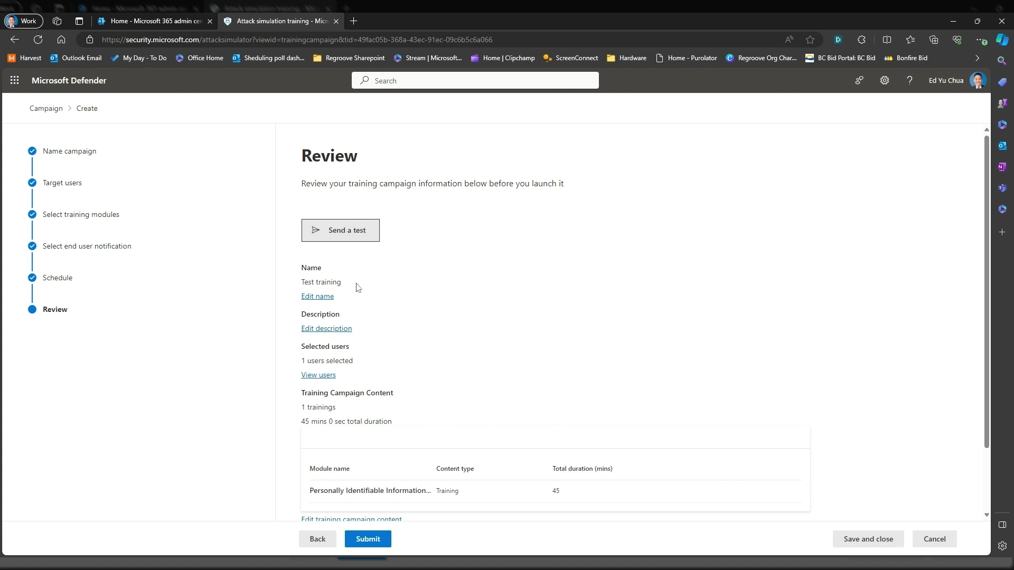
Review the 'Test training' summary: one user, 45-minute PII module, launch after submission
left_click(342, 230)
scroll(340, 311, "down", 2)
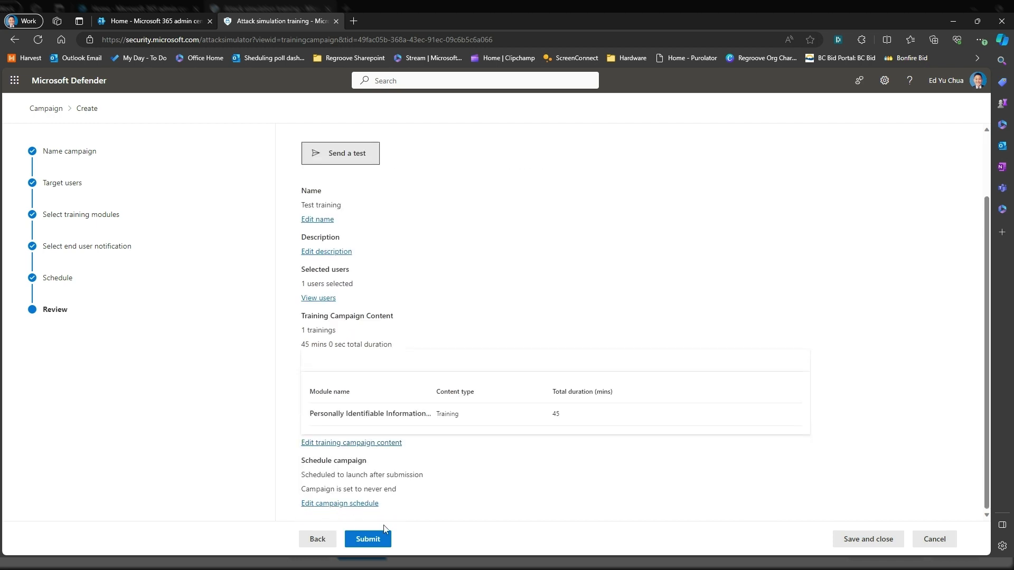